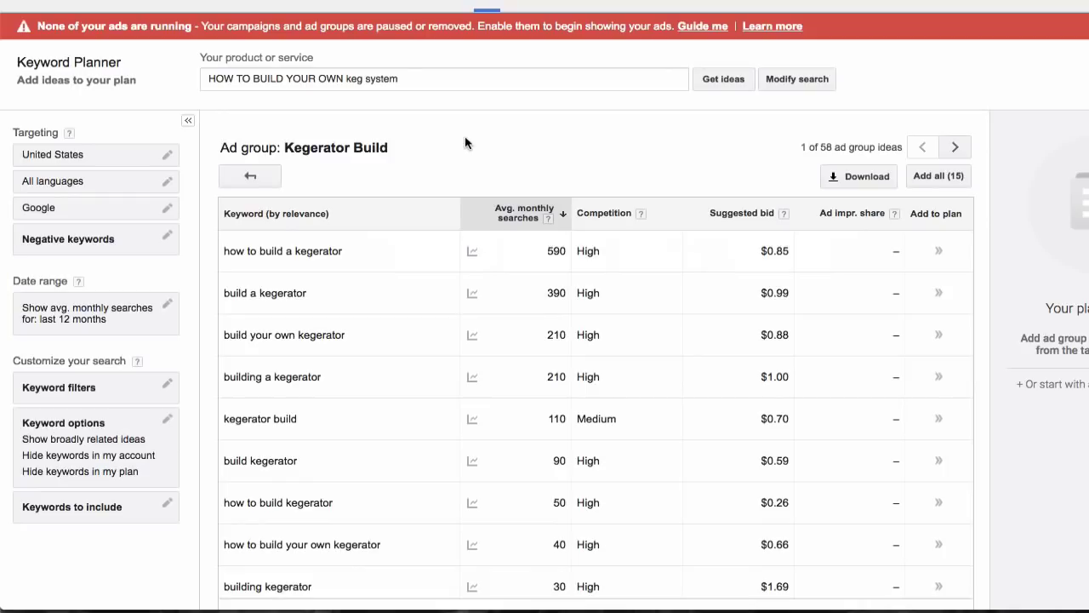
left_click(408, 76)
left_click_drag(408, 76, 185, 77)
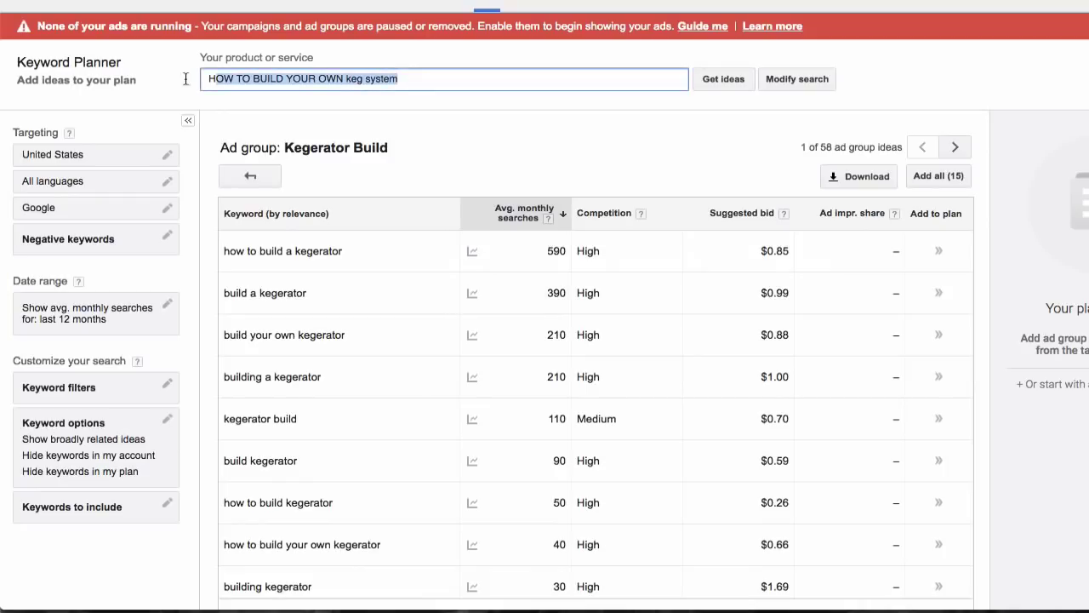
left_click(434, 158)
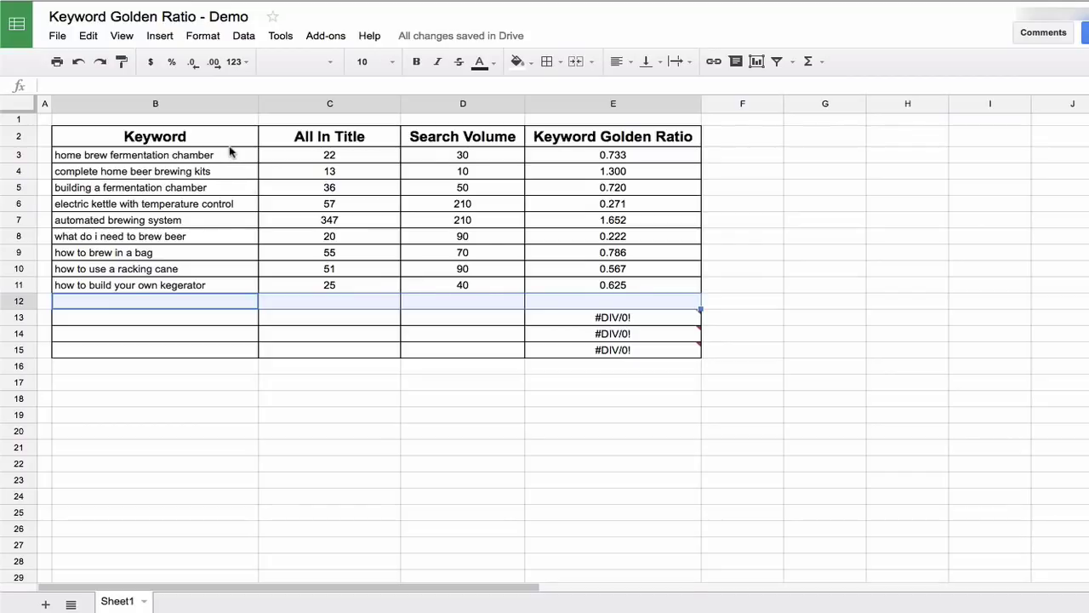
Step: Review the Keyword, All In Title, Search Volume and Keyword Golden Ratio headers and E3's =C3/D3 formula
left_click(220, 141)
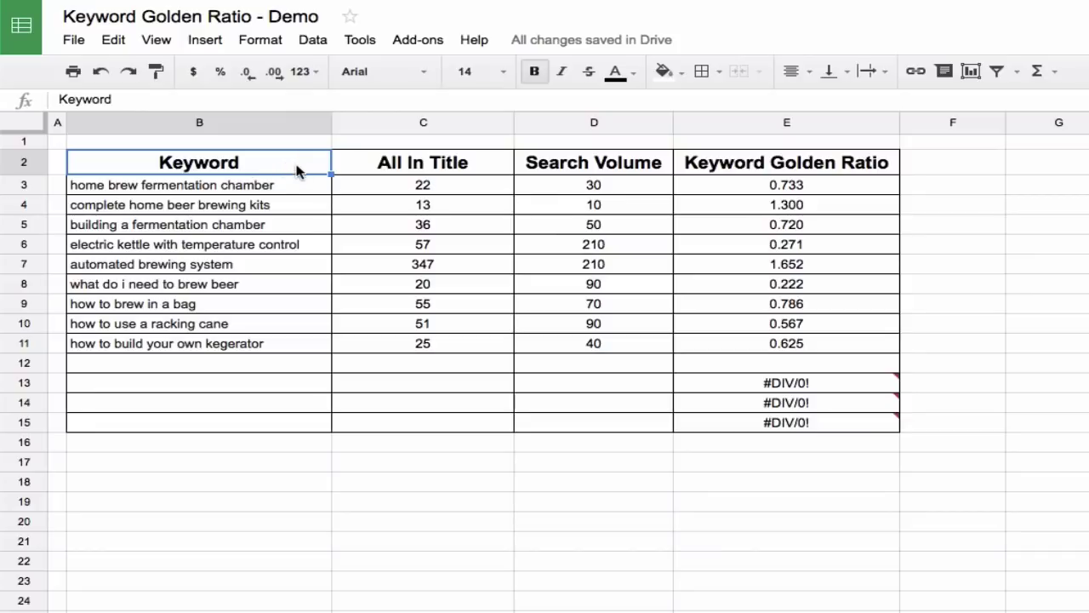
left_click(429, 161)
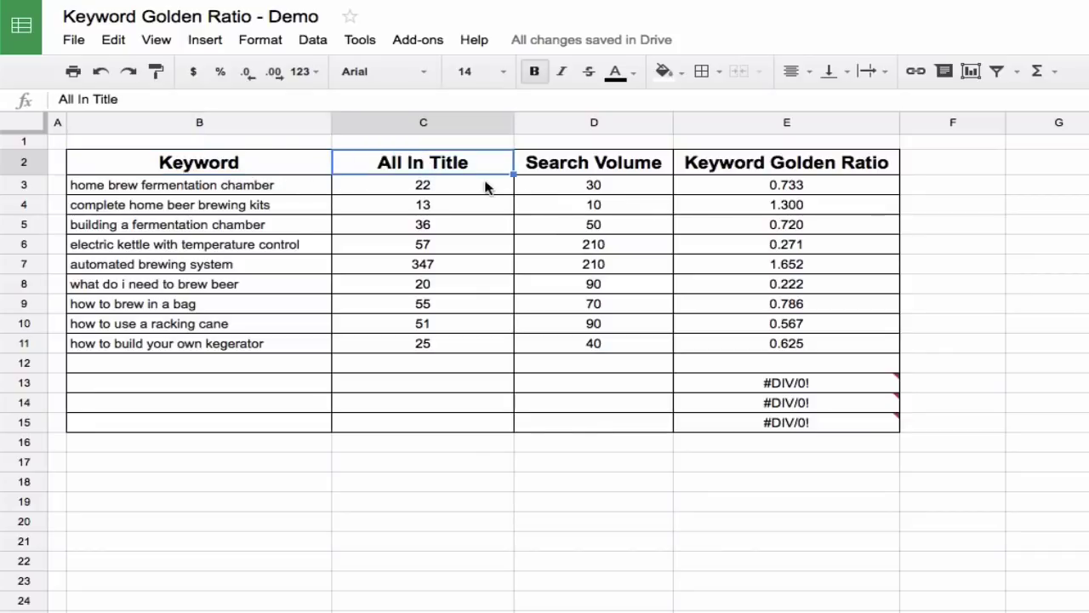
left_click(443, 185)
left_click(591, 165)
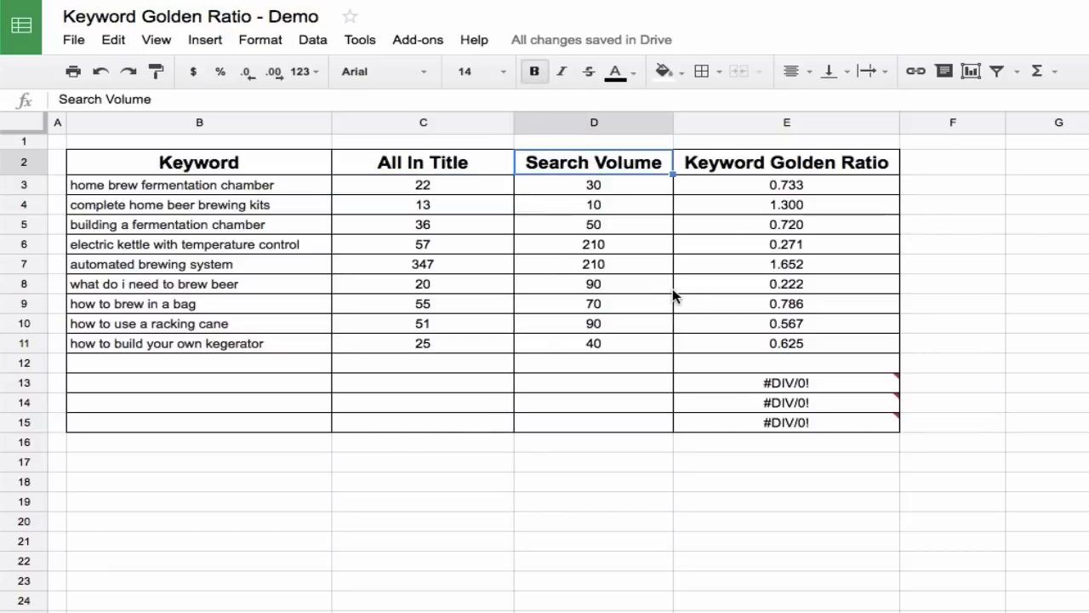
left_click(732, 167)
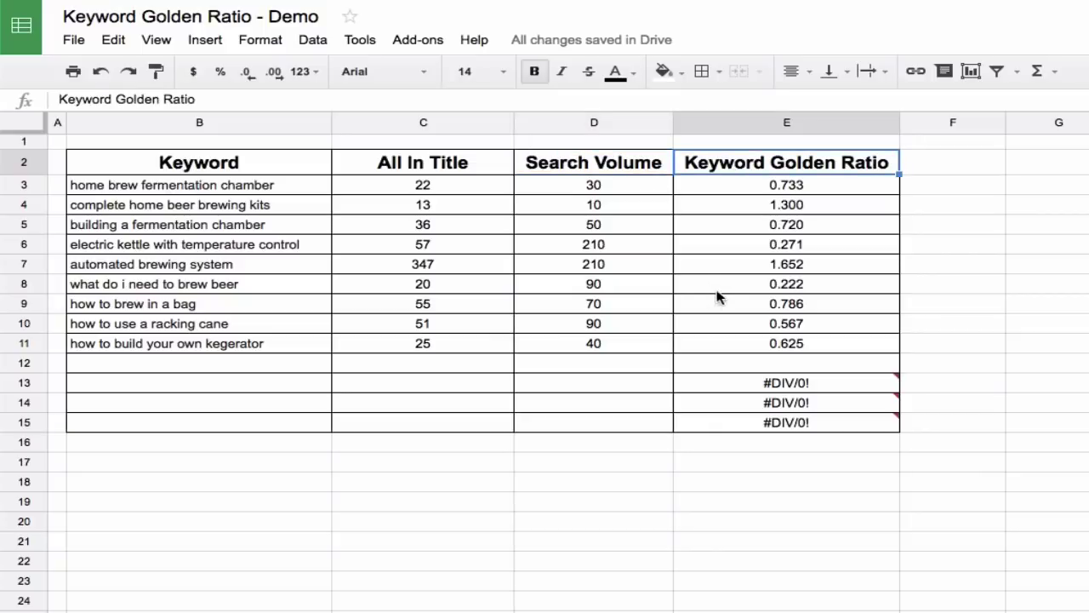
left_click(722, 186)
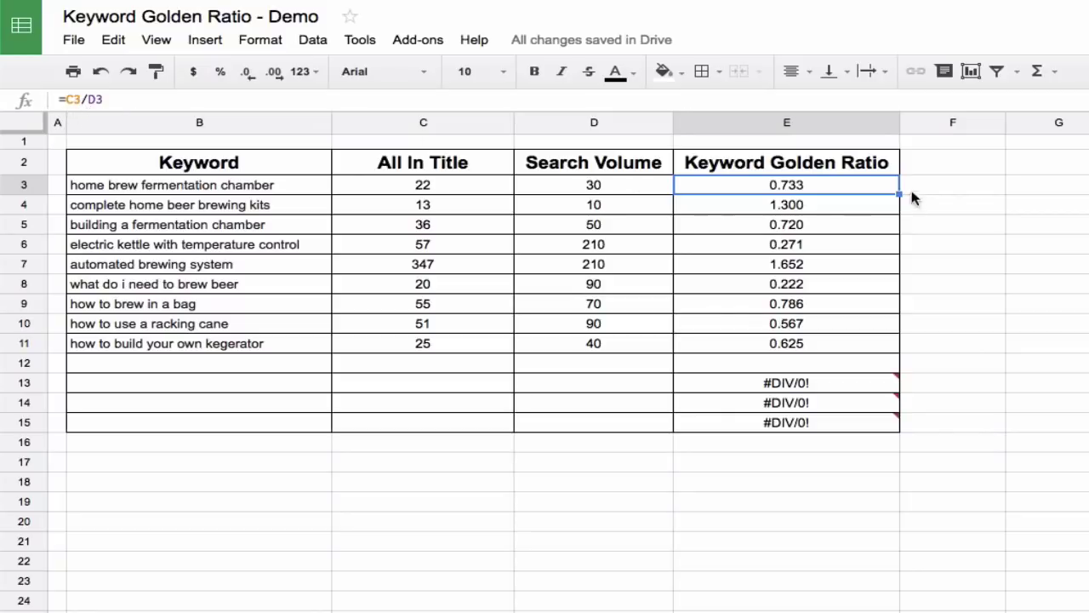
Step: Copy the E3 ratio formula down to E11, then select E3:E11
left_click_drag(900, 192, 890, 347)
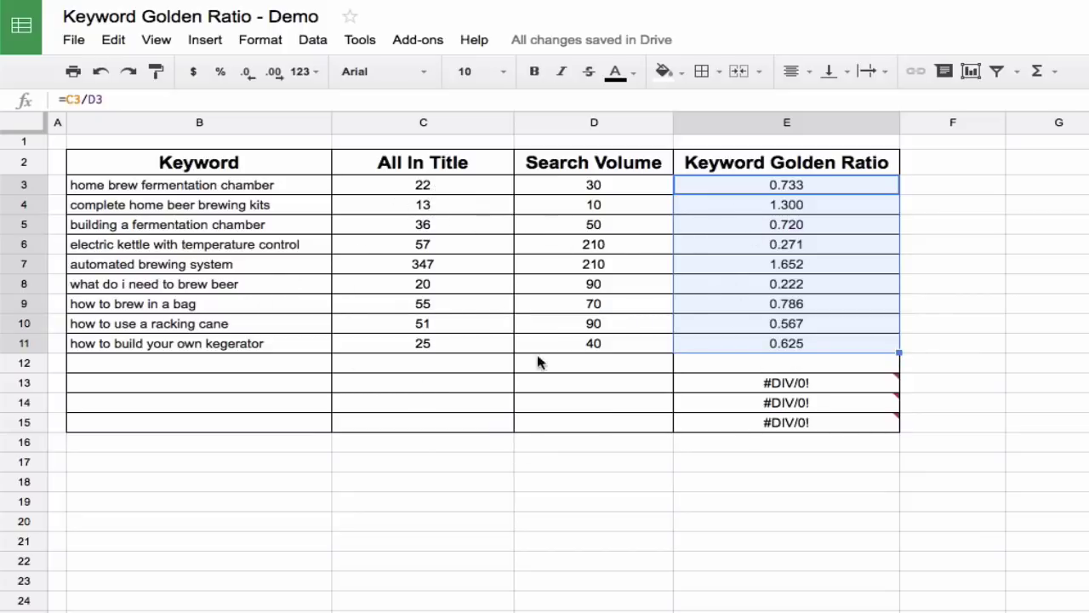
left_click(1034, 328)
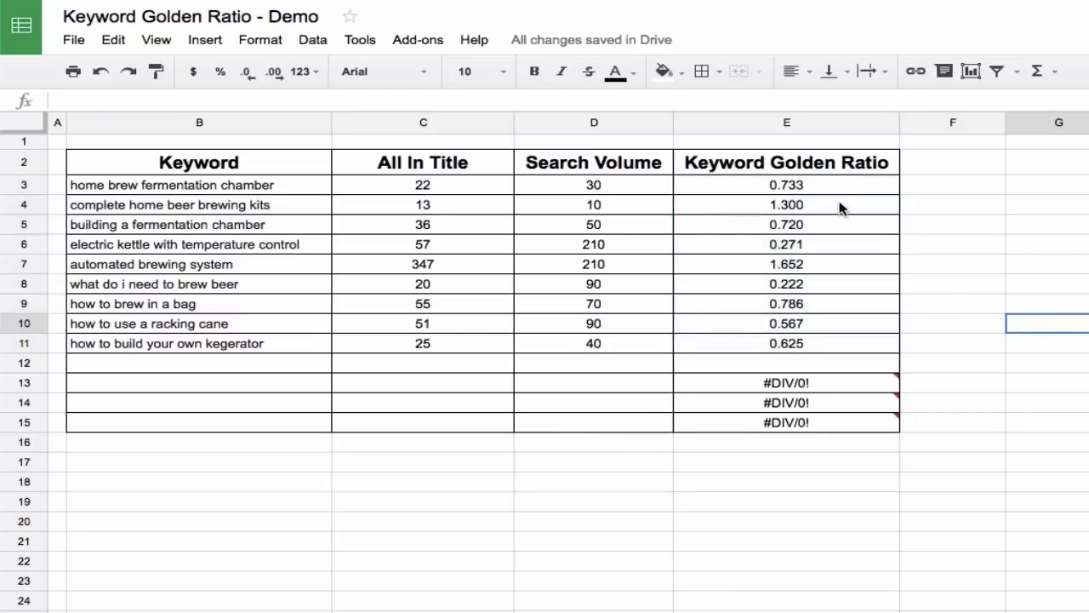
left_click_drag(838, 194, 836, 343)
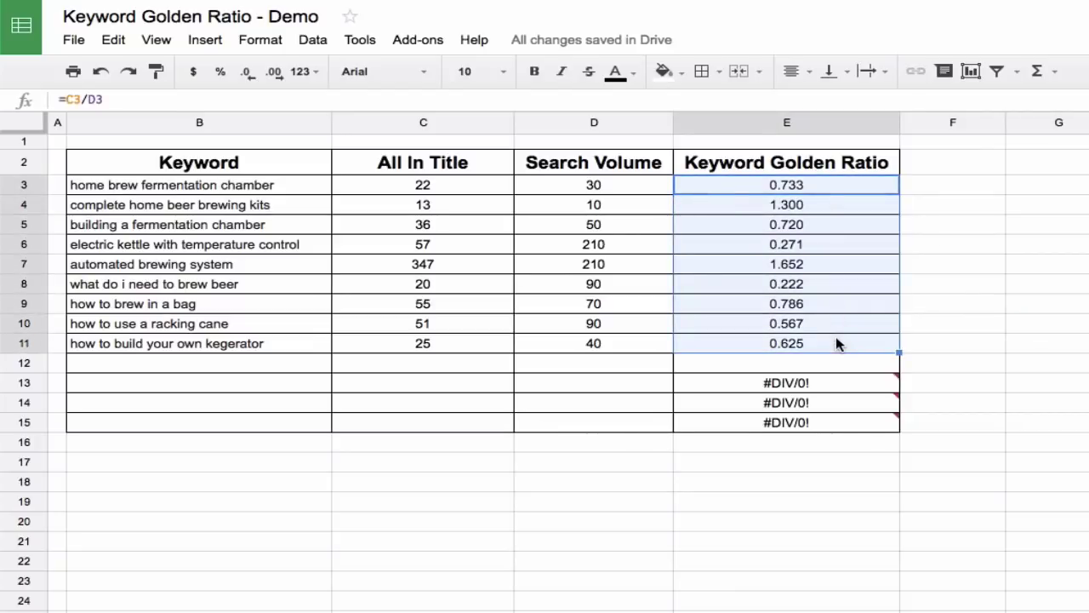
left_click(830, 287)
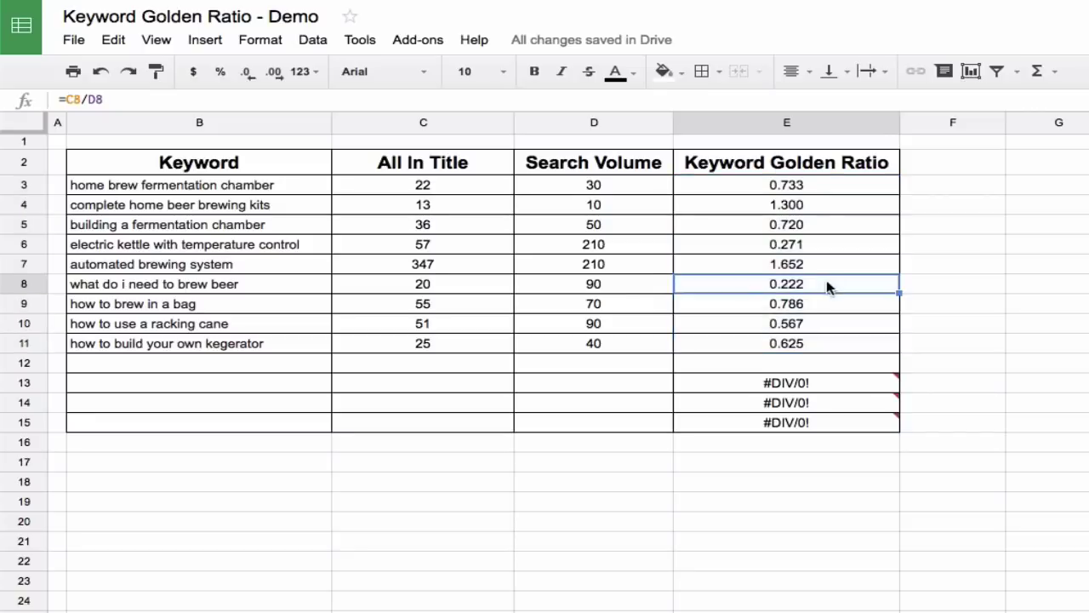
left_click(216, 284)
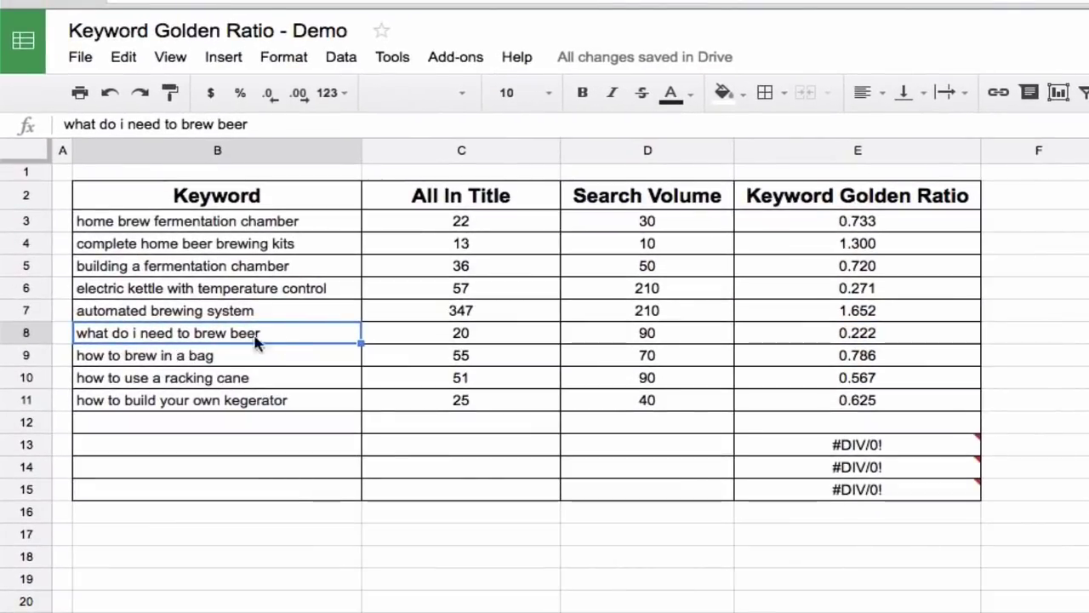
left_click(502, 338)
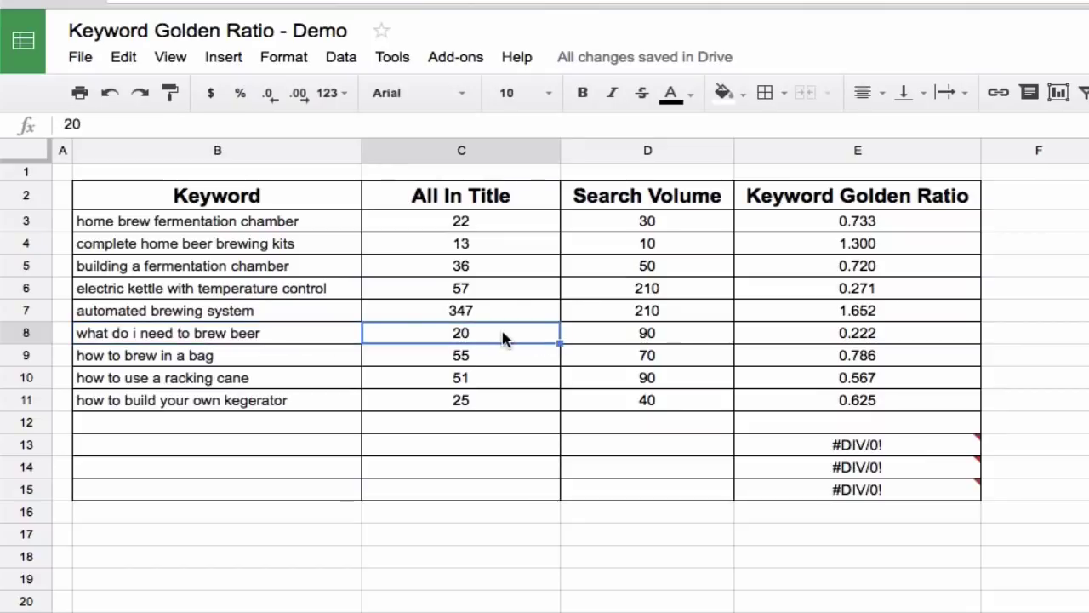
left_click(584, 337)
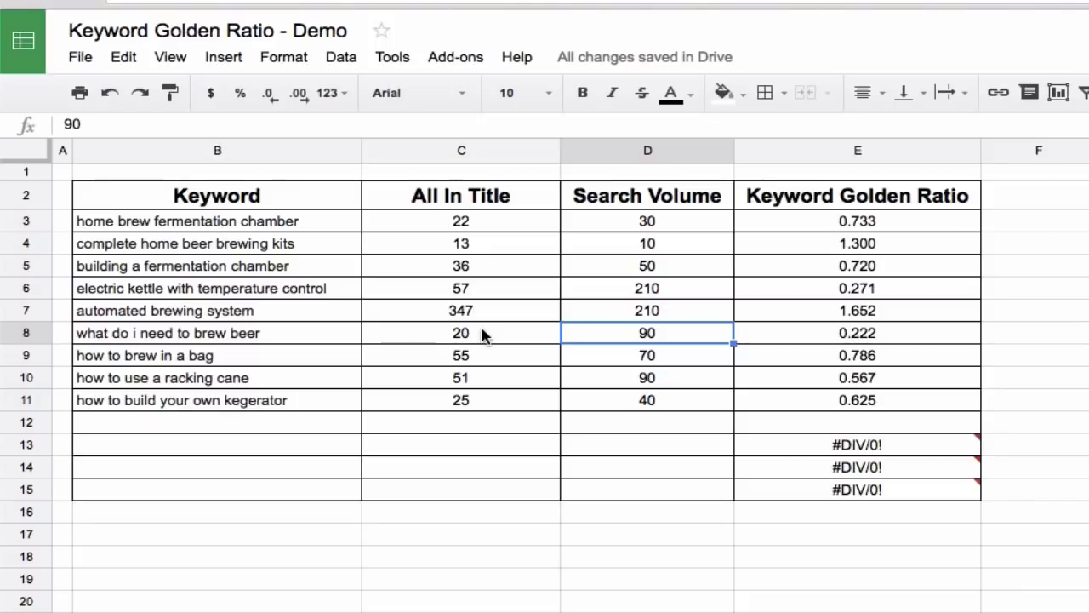
left_click(279, 340)
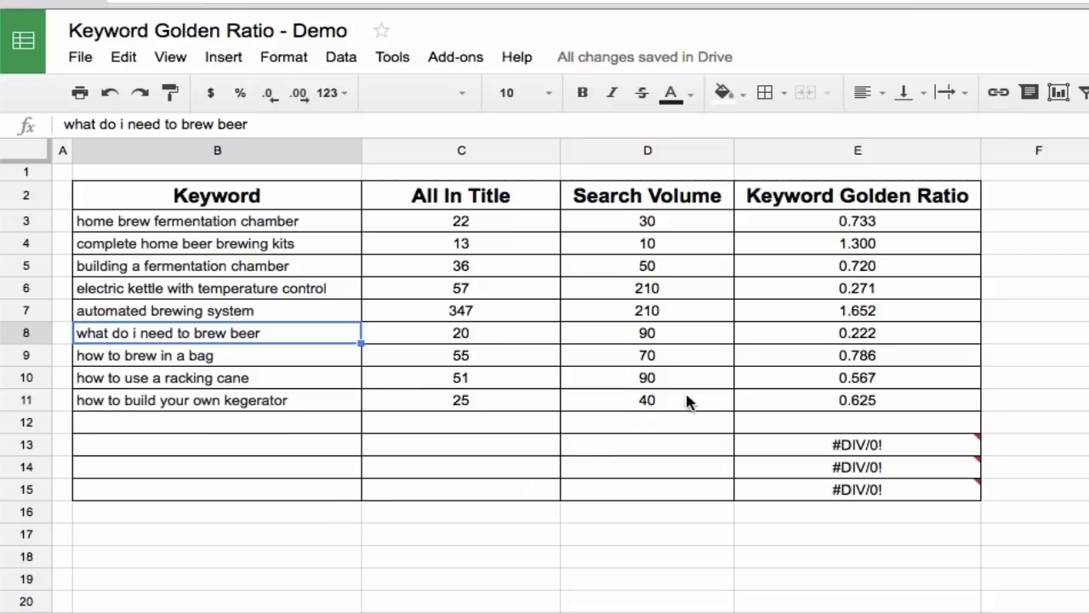
left_click(877, 336)
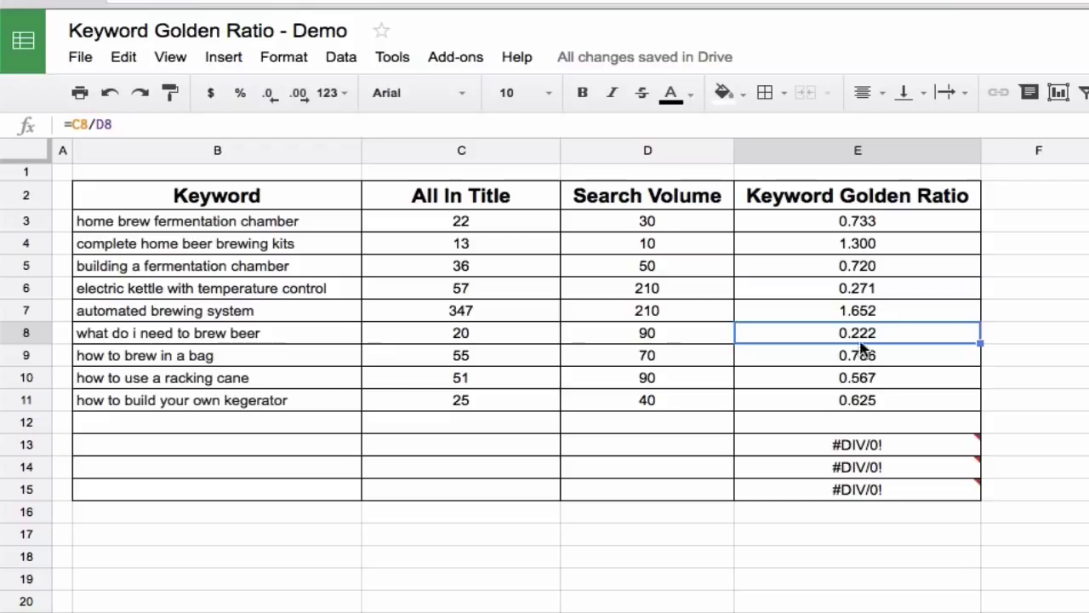
left_click(802, 202)
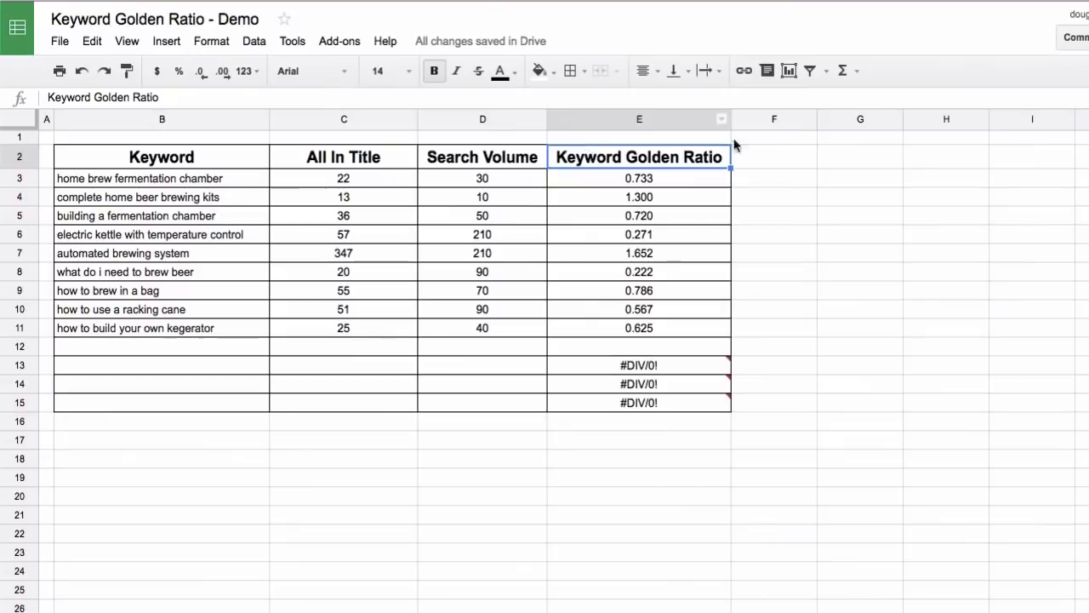
Step: Turn on a filter for the keyword table range B2:E15
left_click(810, 71)
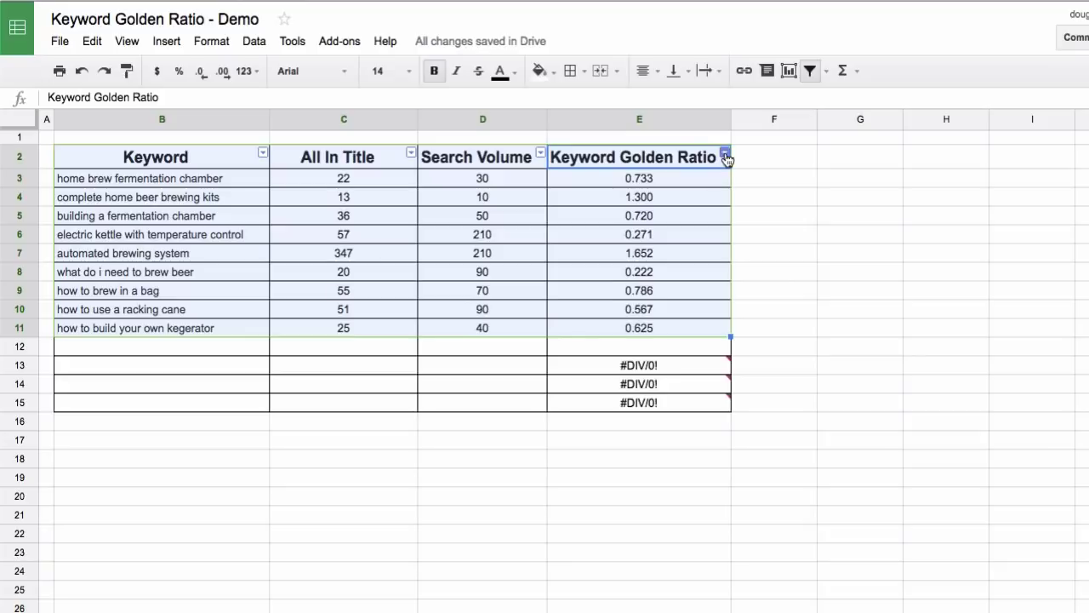
left_click(757, 280)
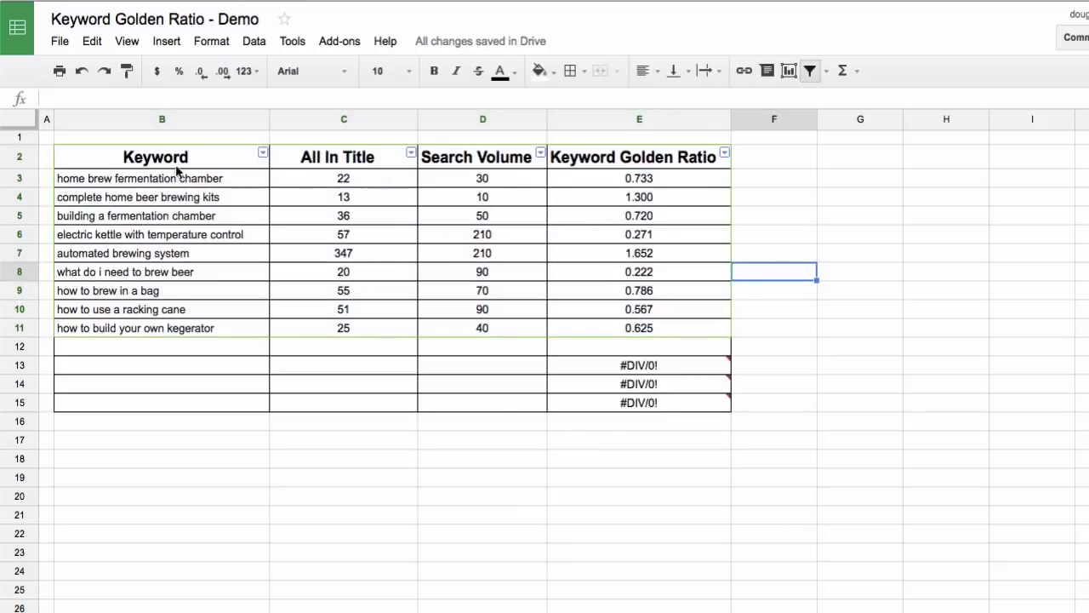
left_click(810, 75)
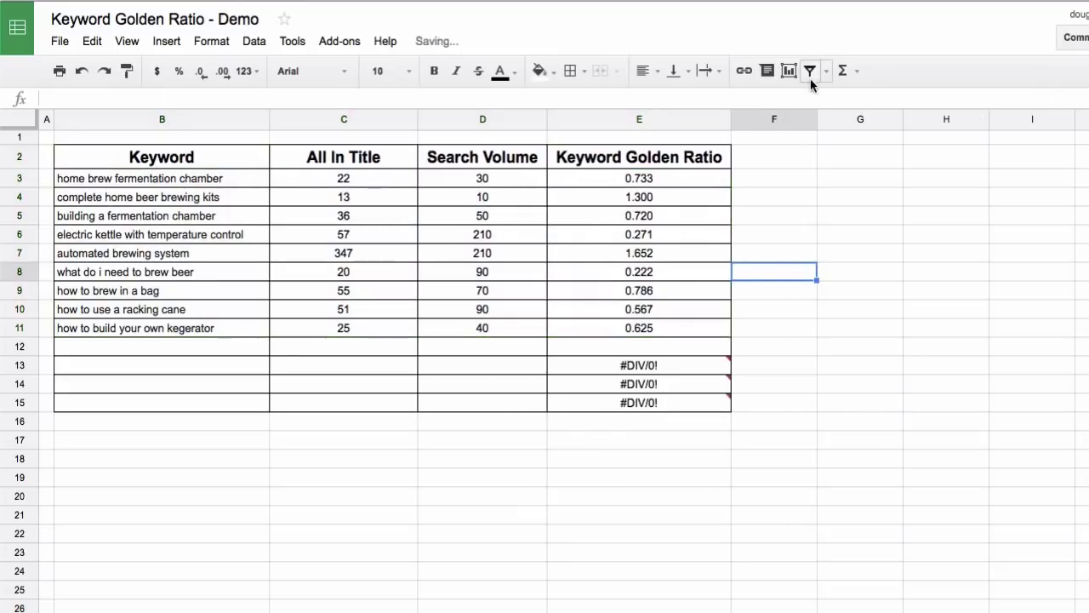
left_click_drag(156, 158, 669, 403)
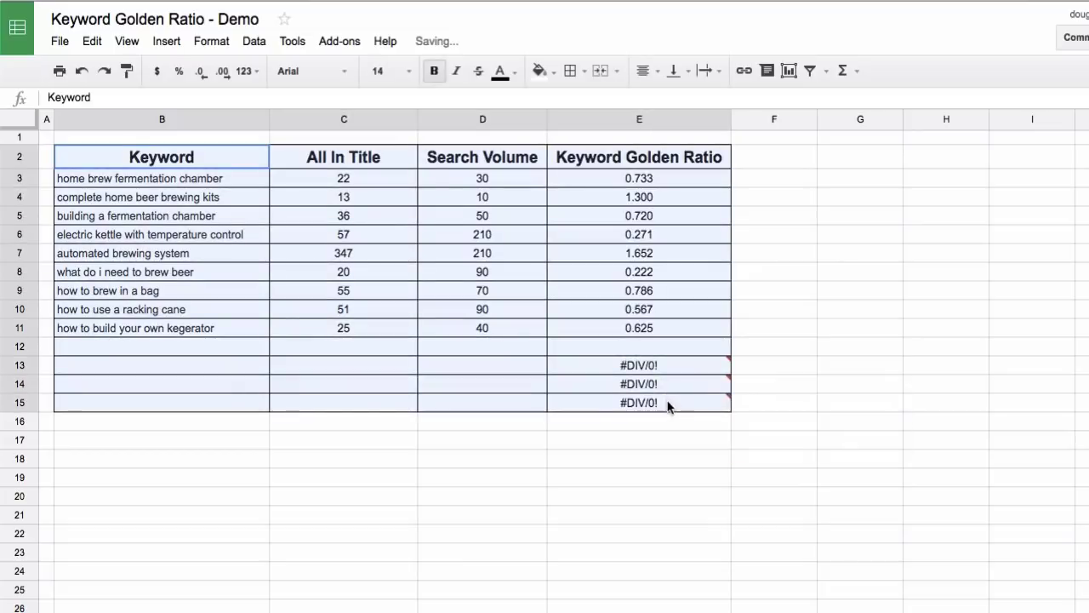
left_click(810, 73)
left_click(660, 353)
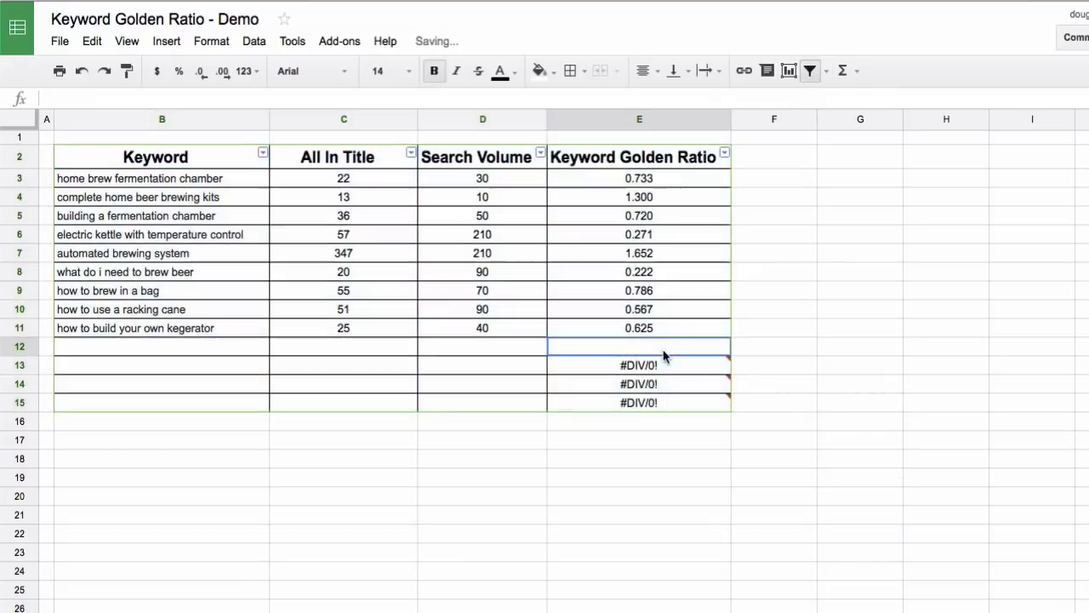
Step: Sort the table by Keyword Golden Ratio ascending (A → Z), then select E3:E15
left_click(724, 152)
left_click(555, 177)
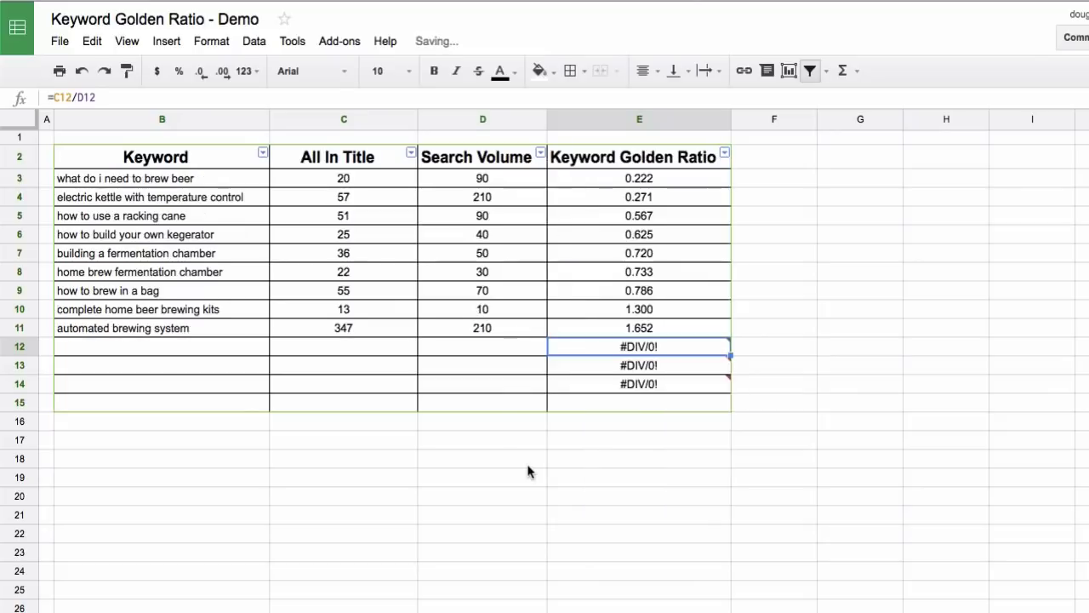
left_click(651, 184)
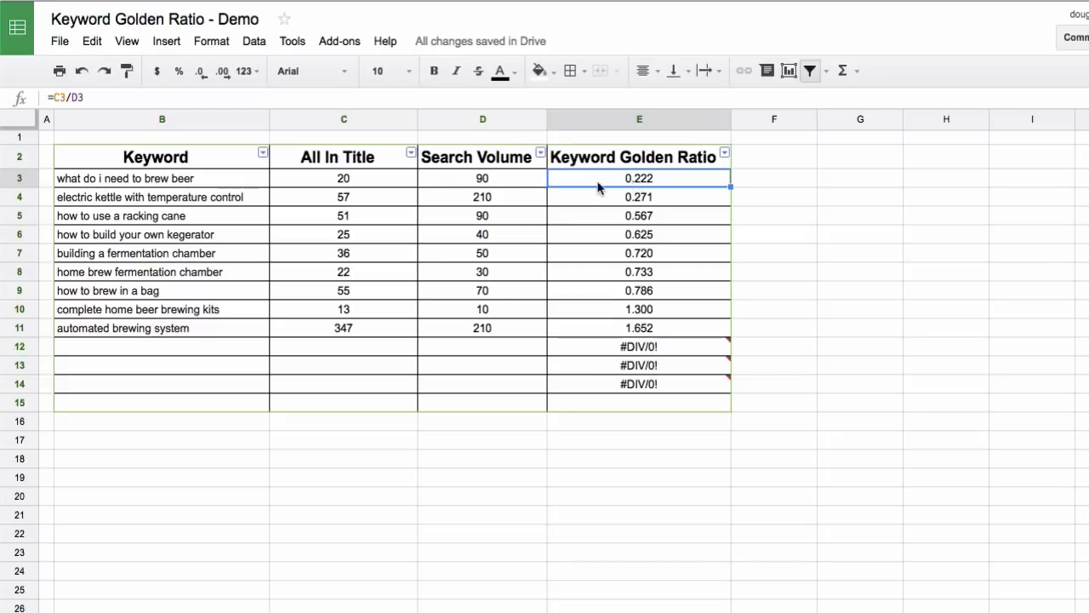
left_click(599, 405, "shift")
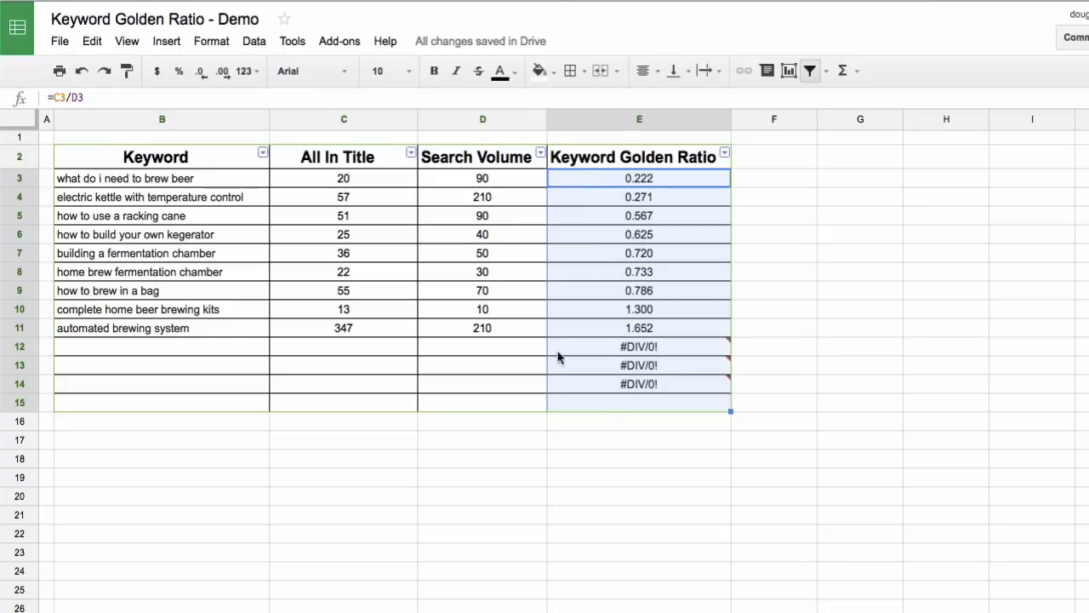
Step: Add a conditional formatting rule coloring ratio values less than or equal to 0.25 green
left_click(198, 47)
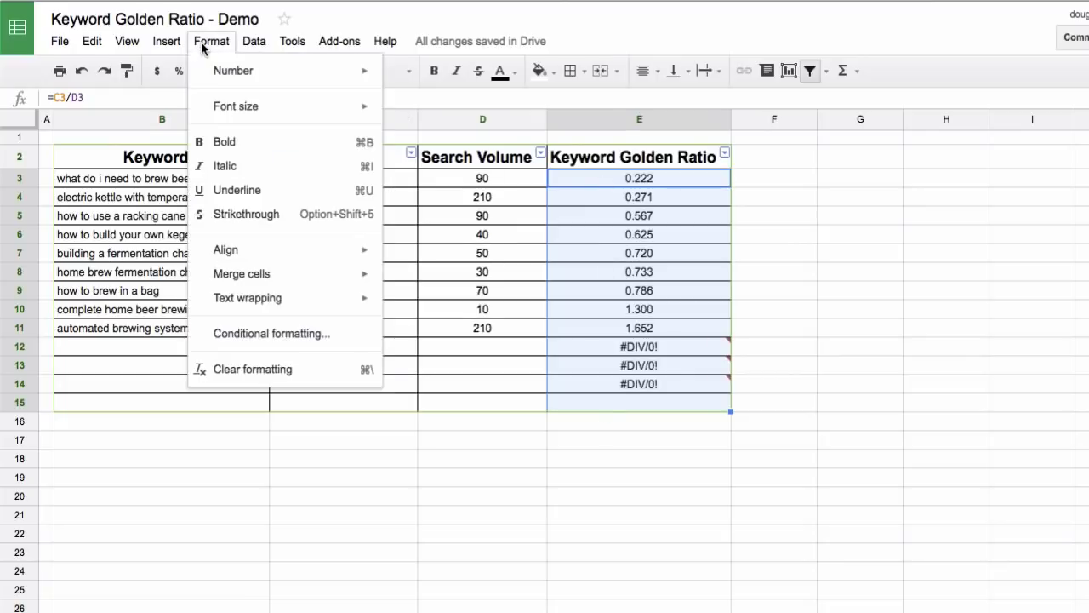
mouse_move(257, 265)
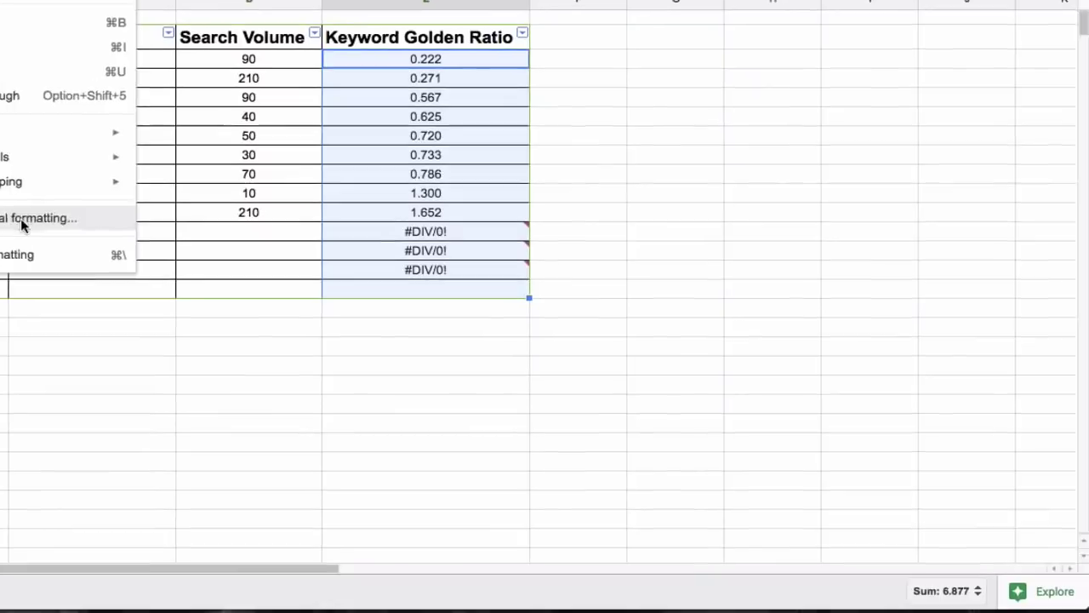
left_click(285, 336)
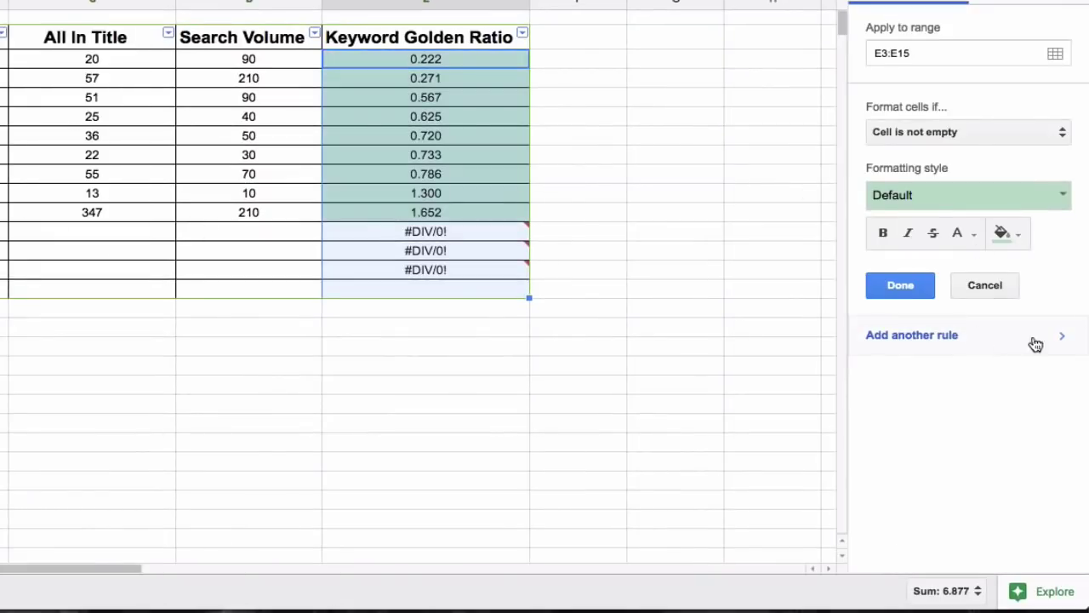
left_click(989, 138)
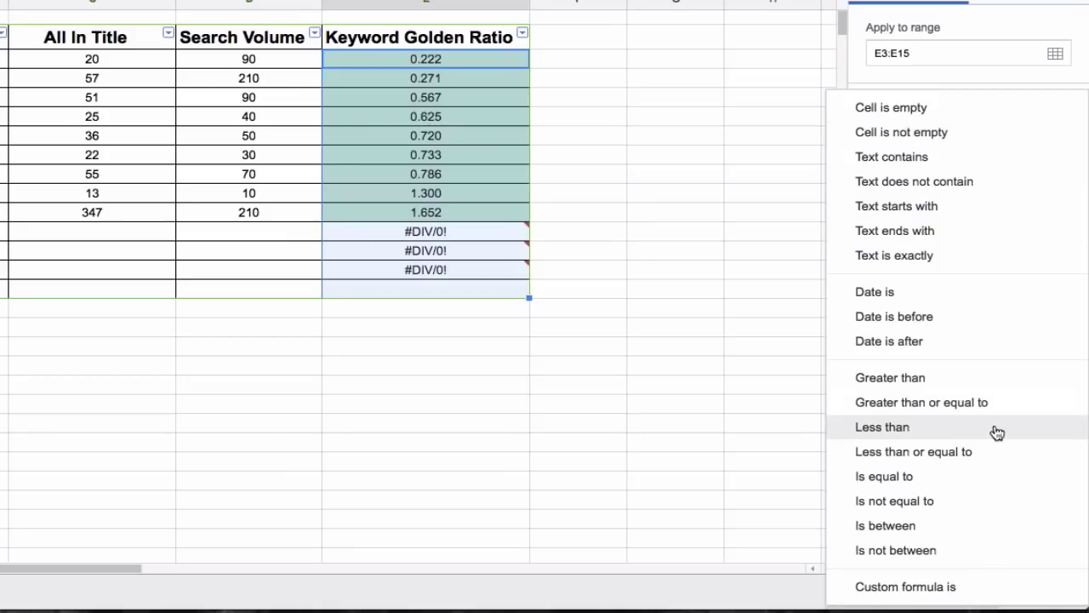
left_click(992, 452)
left_click(940, 168)
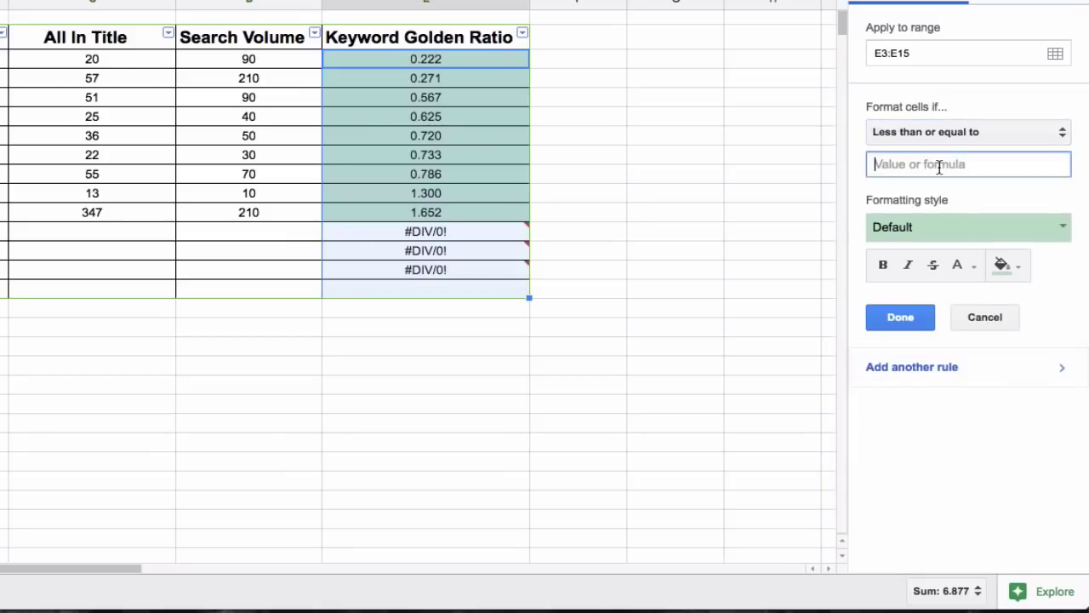
type("0.")
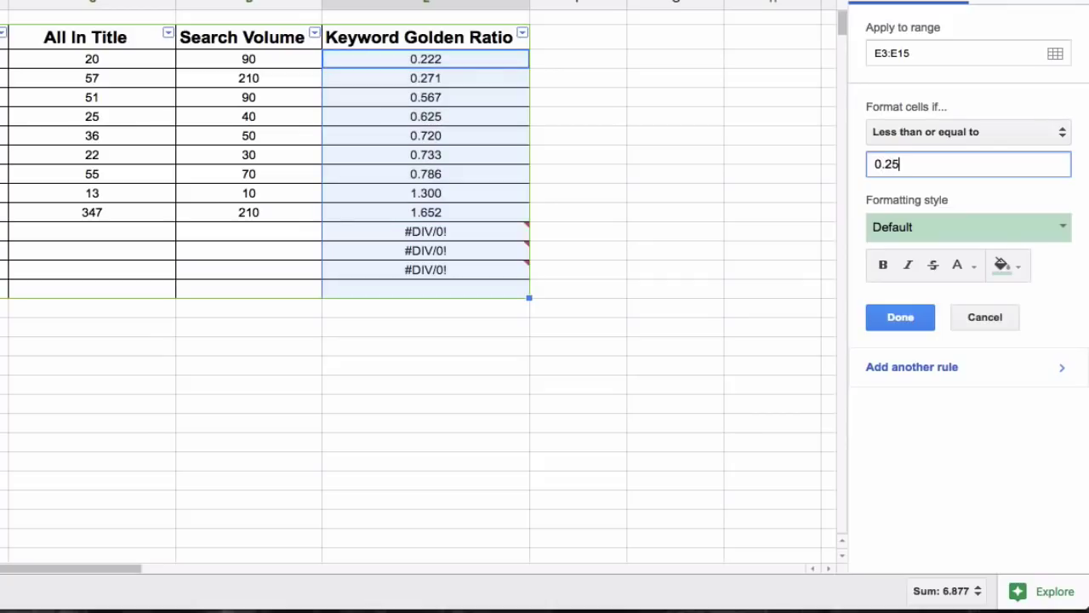
type("25")
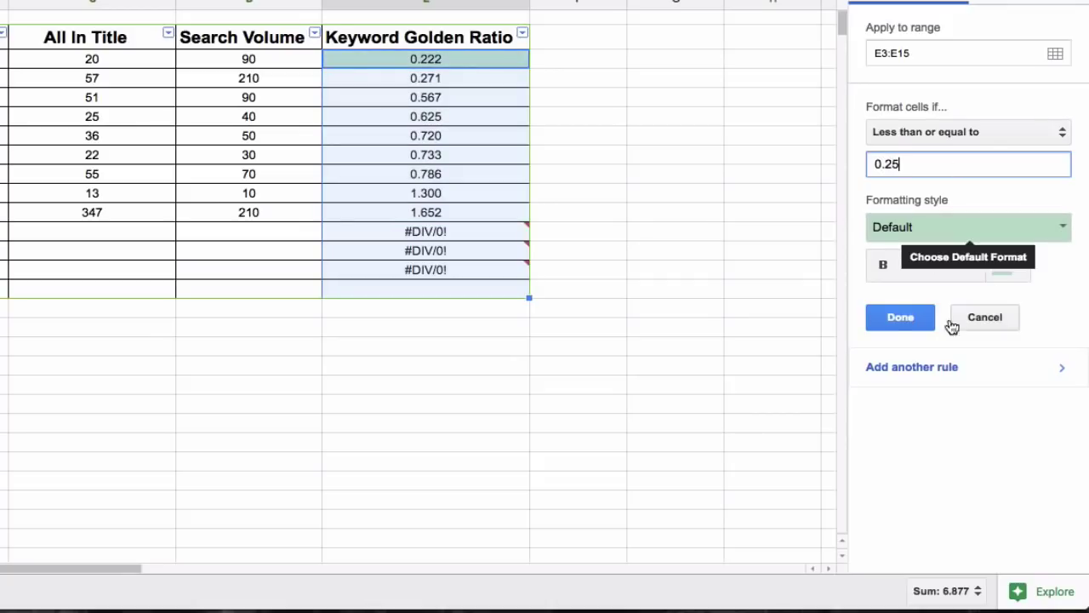
left_click(900, 319)
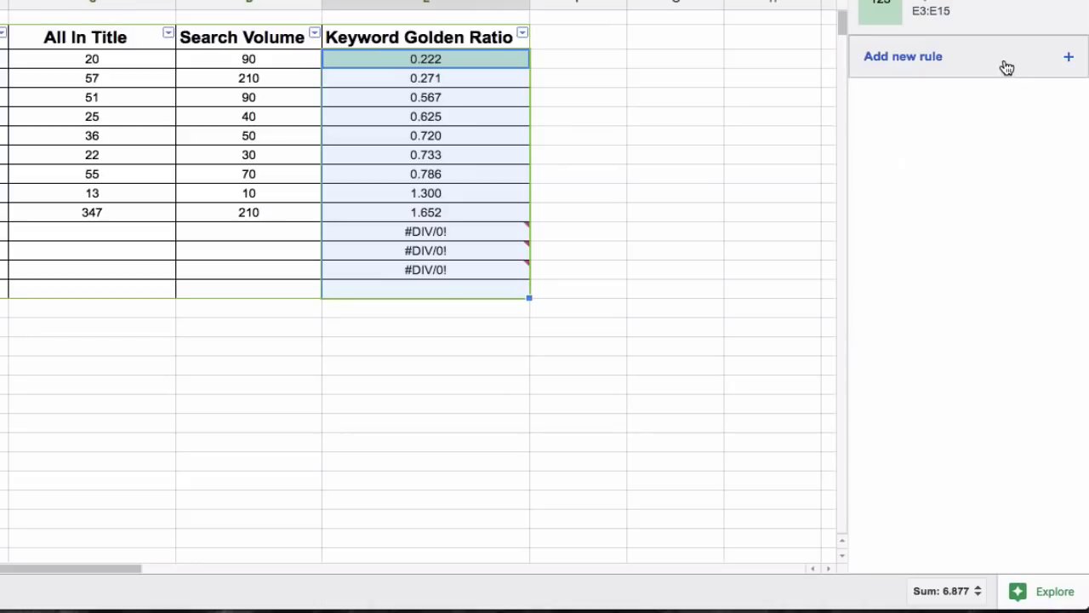
Step: Add a second rule coloring values greater than or equal to 1 red, then check the colors
left_click(1005, 65)
left_click(927, 136)
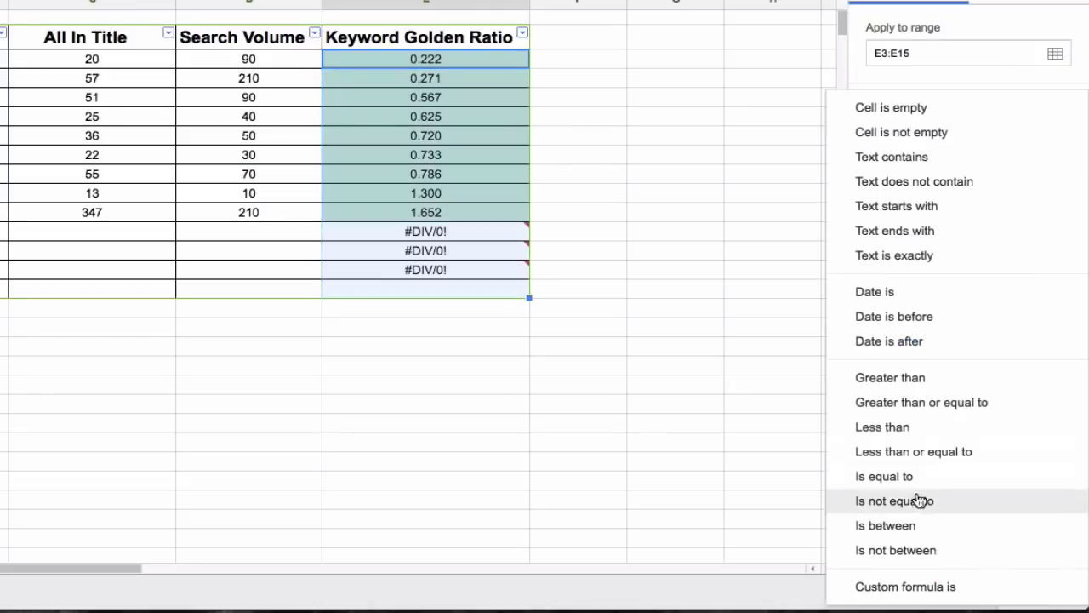
left_click(941, 415)
left_click(936, 166)
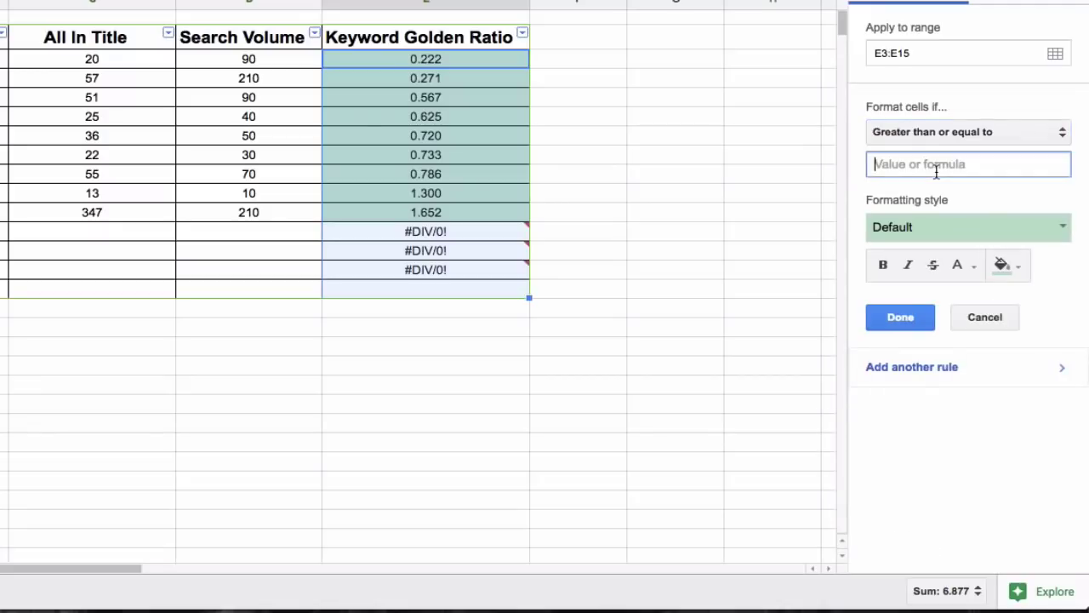
type("1")
left_click(959, 232)
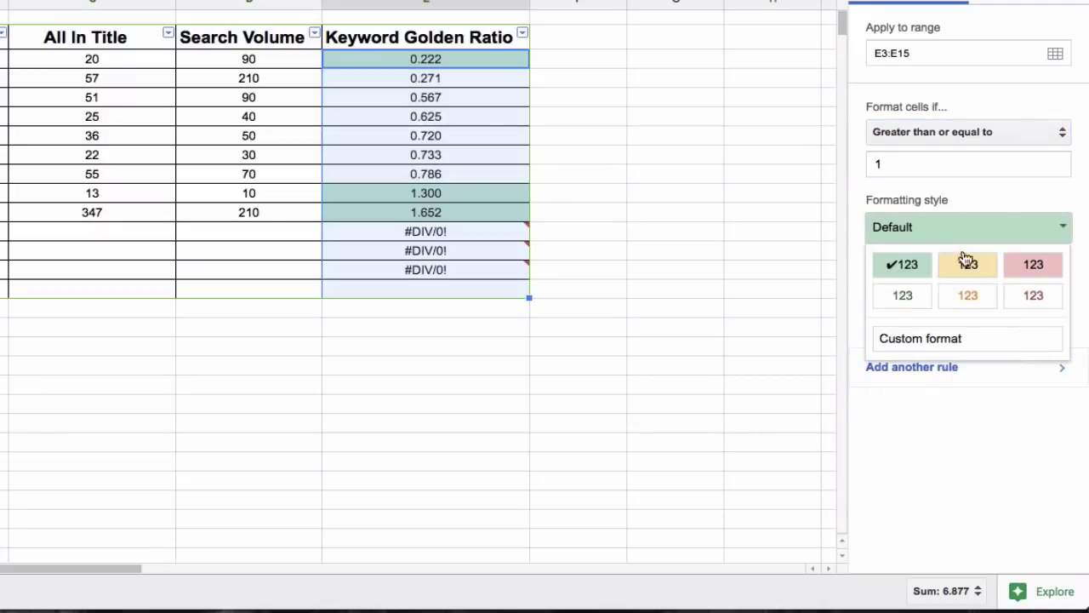
left_click(1031, 269)
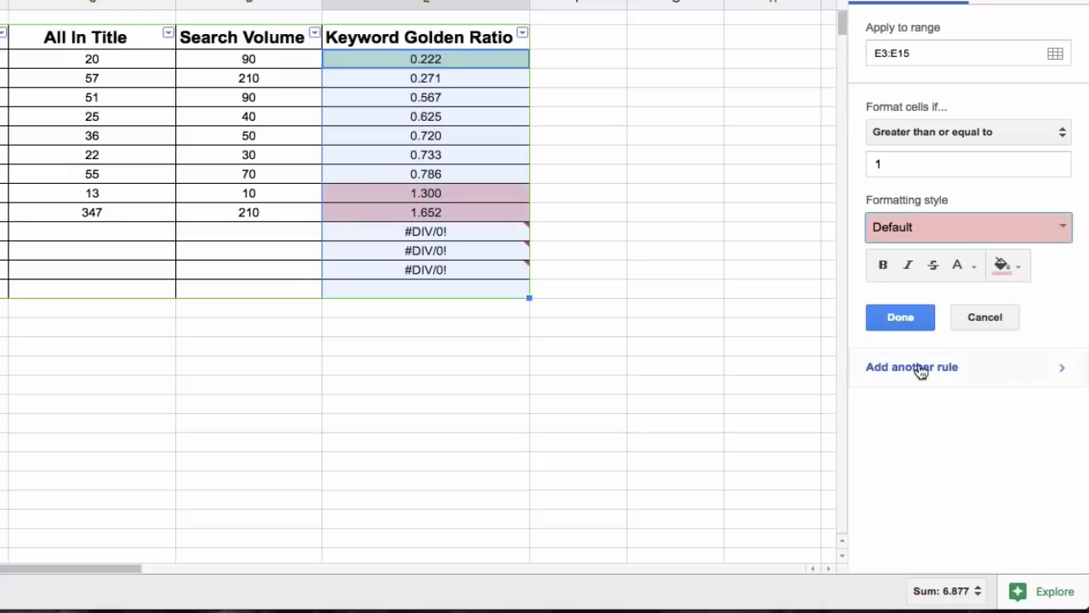
left_click(903, 318)
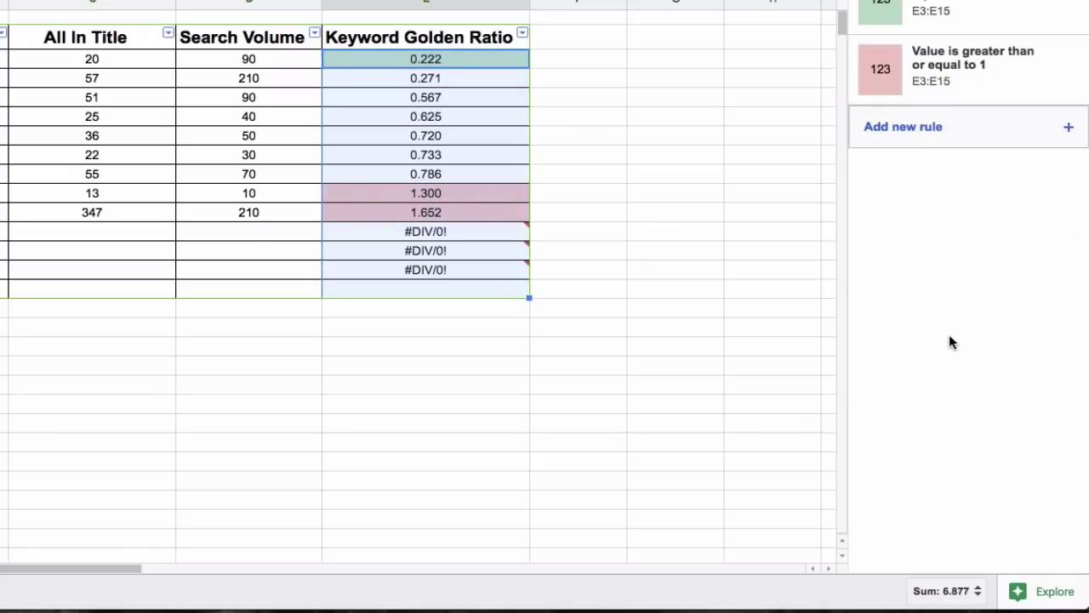
left_click(524, 117)
left_click(507, 59)
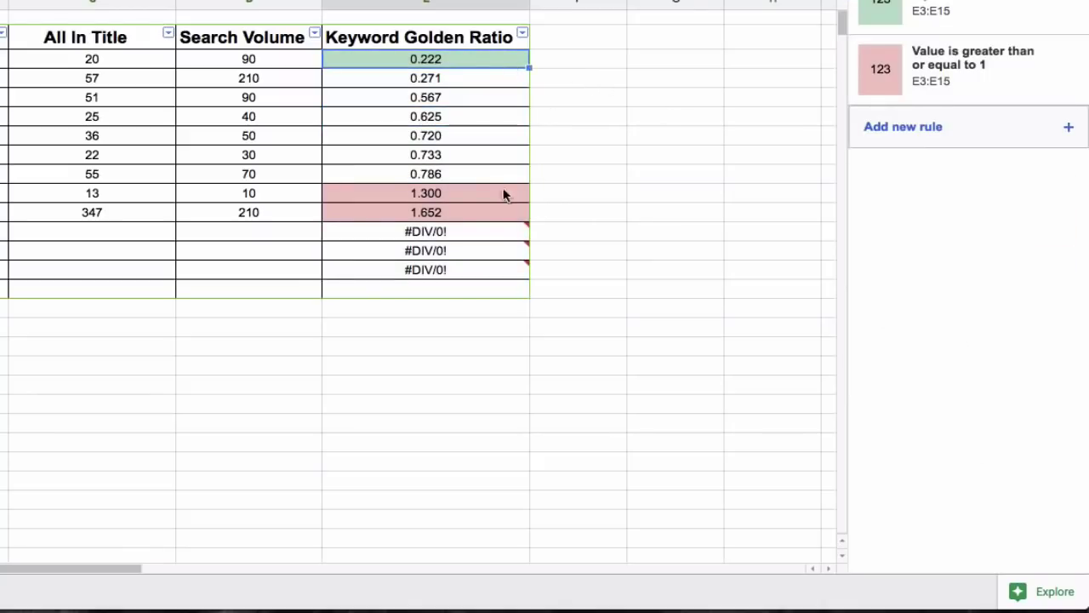
left_click(493, 194)
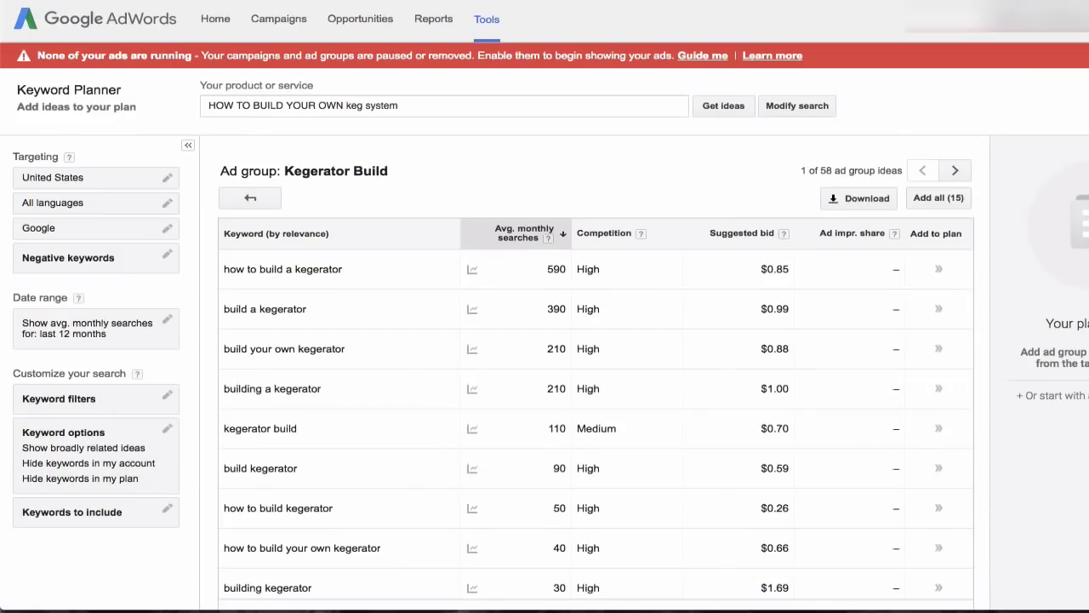
Step: Copy the 20-search keyword idea 'how to build a kegerator from scratch' from the Kegerator Build list
left_click(240, 106)
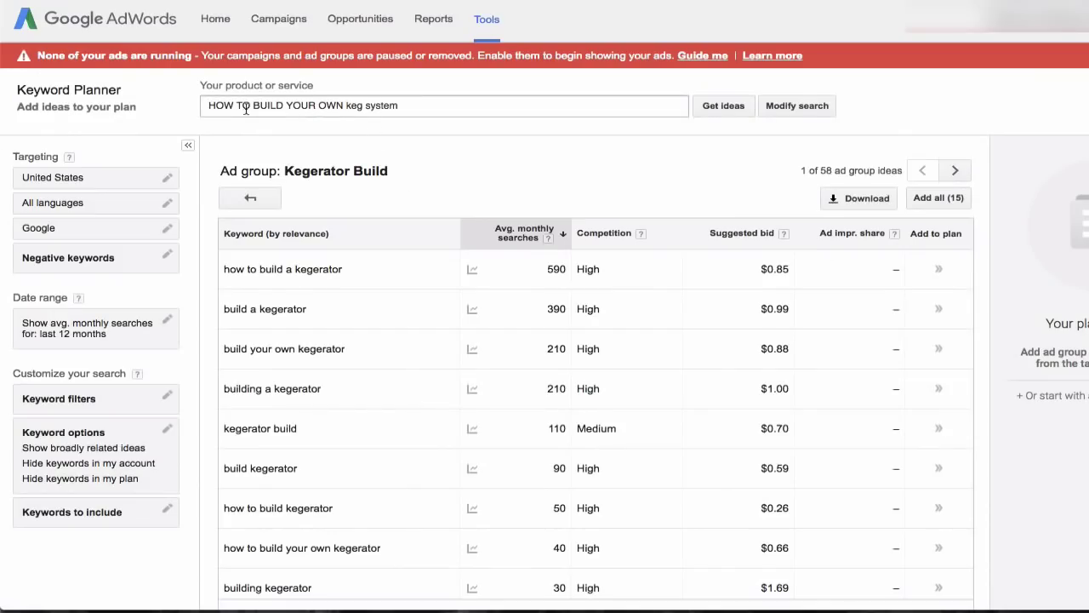
left_click_drag(406, 105, 179, 104)
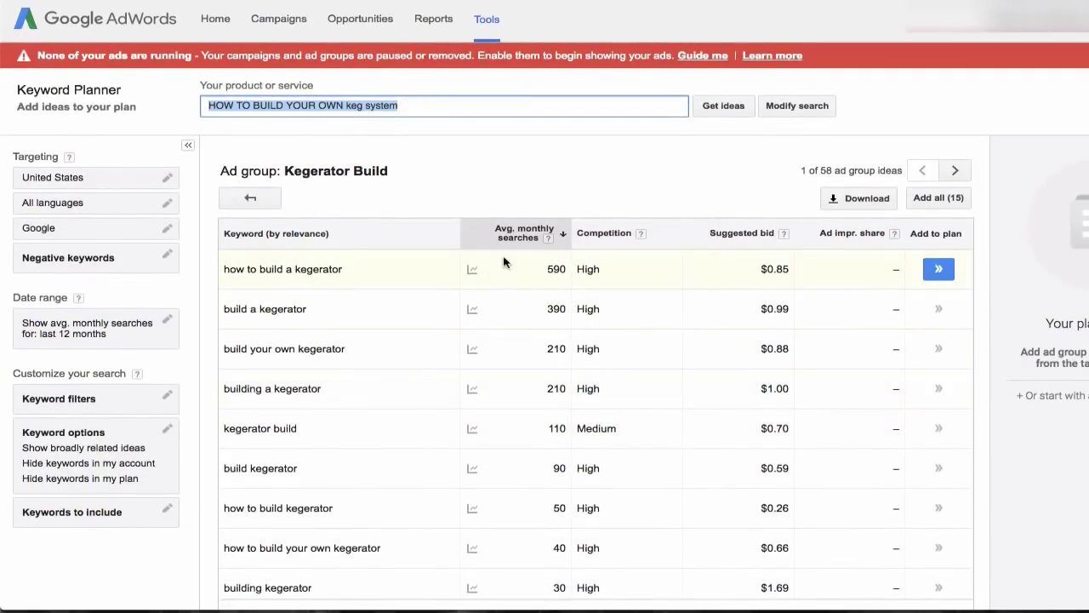
mouse_move(431, 443)
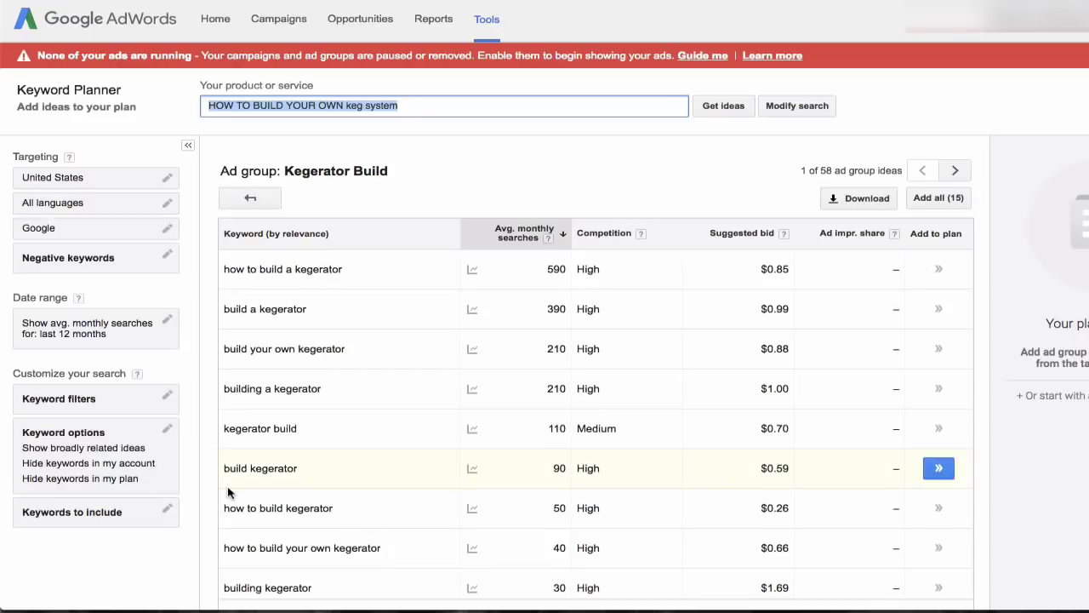
scroll(211, 504, "down", 3)
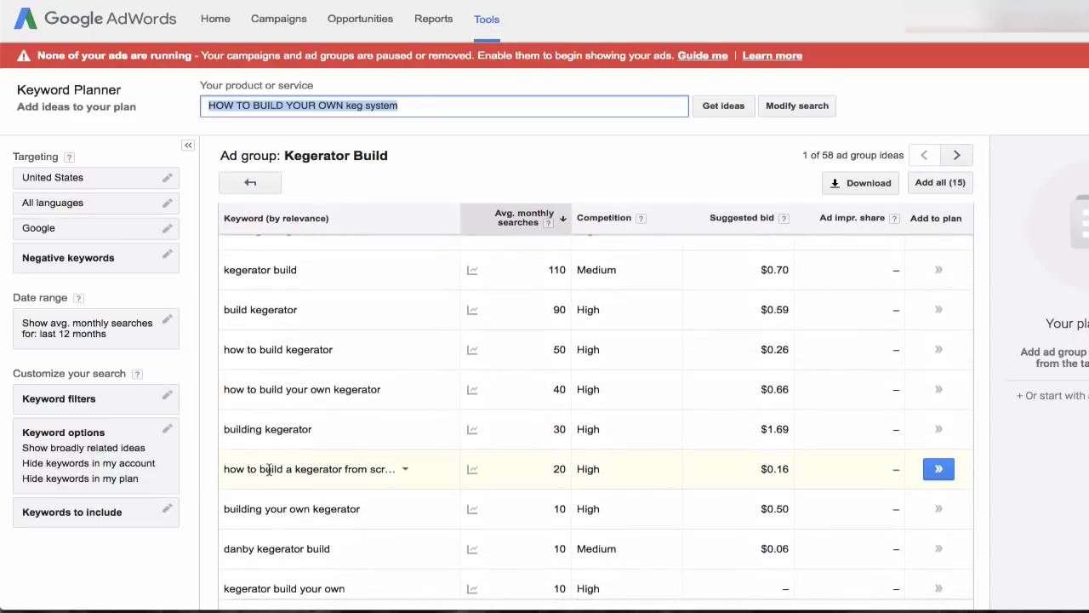
scroll(272, 468, "down", 1)
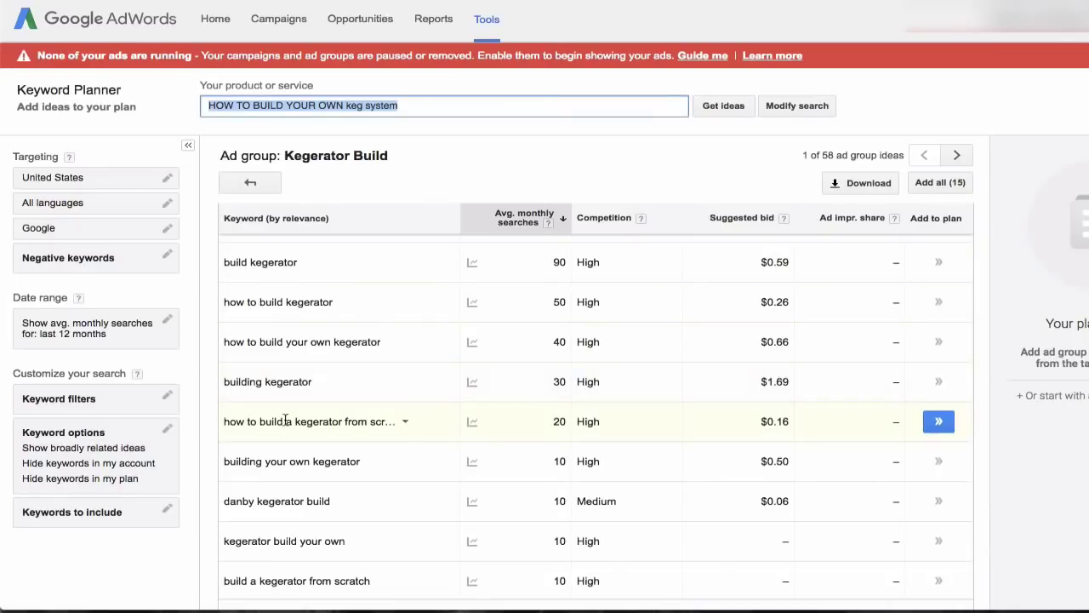
double_click(235, 421)
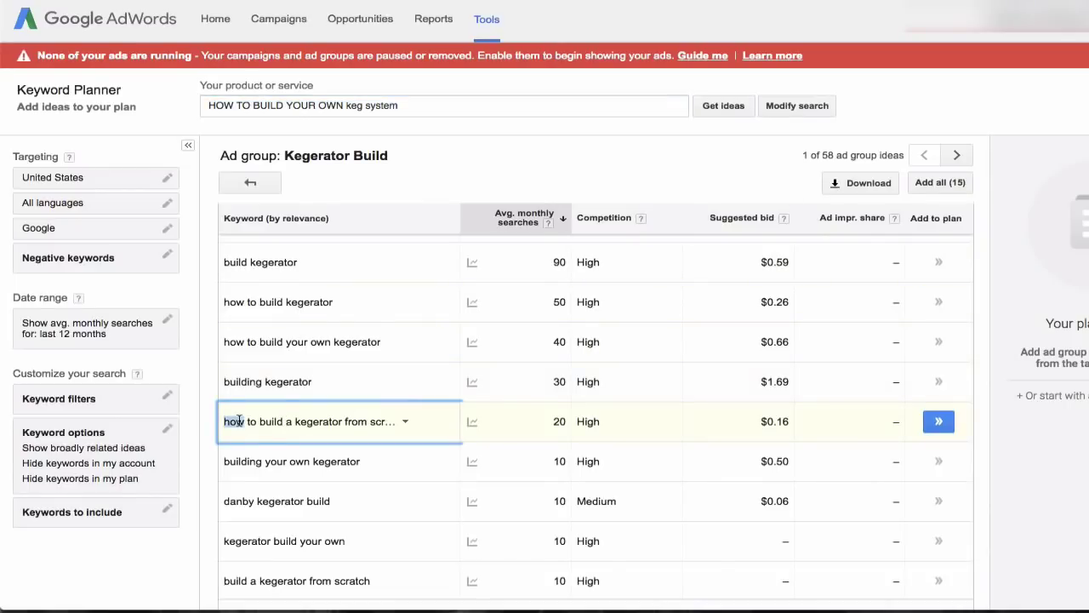
left_click(286, 421)
key("ctrl+a")
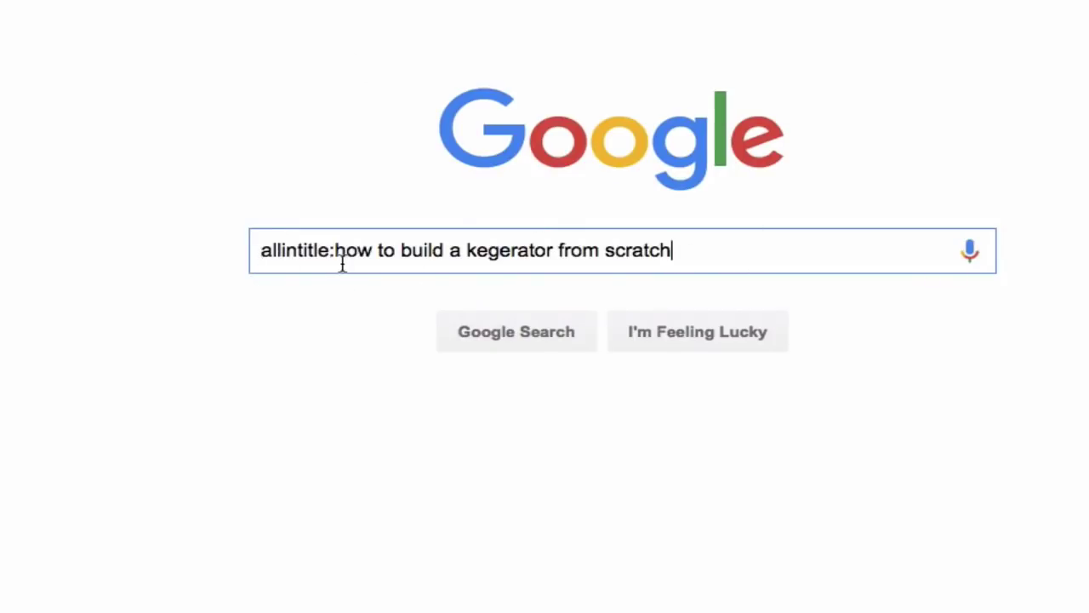
Step: Search Google for 'allintitle:how to build a kegerator from scratch', which returns 4 results
left_click_drag(333, 250, 858, 250)
key("ctrl+c")
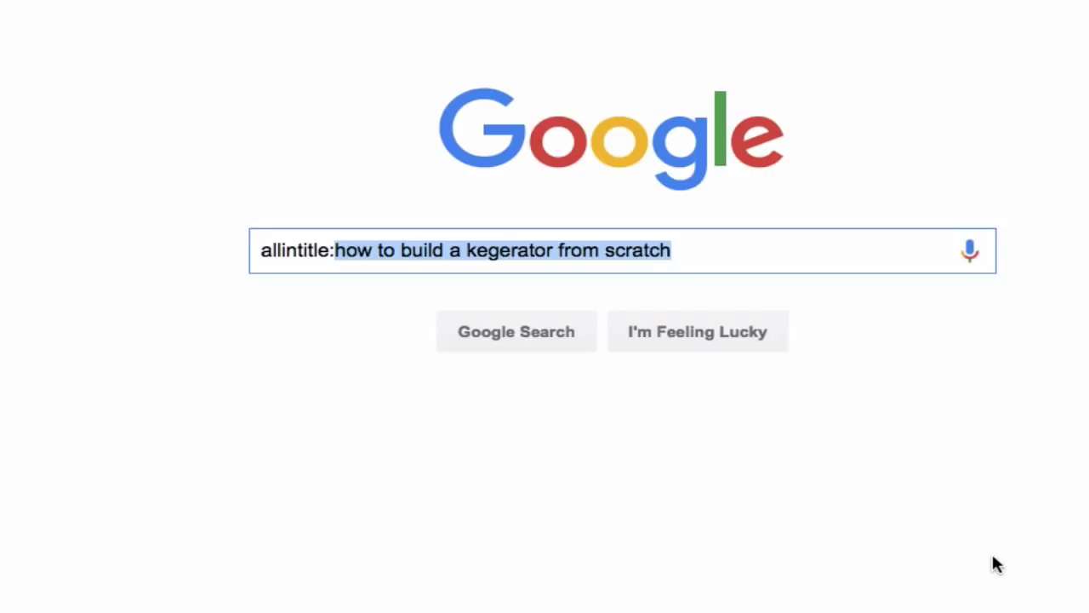
left_click(790, 543)
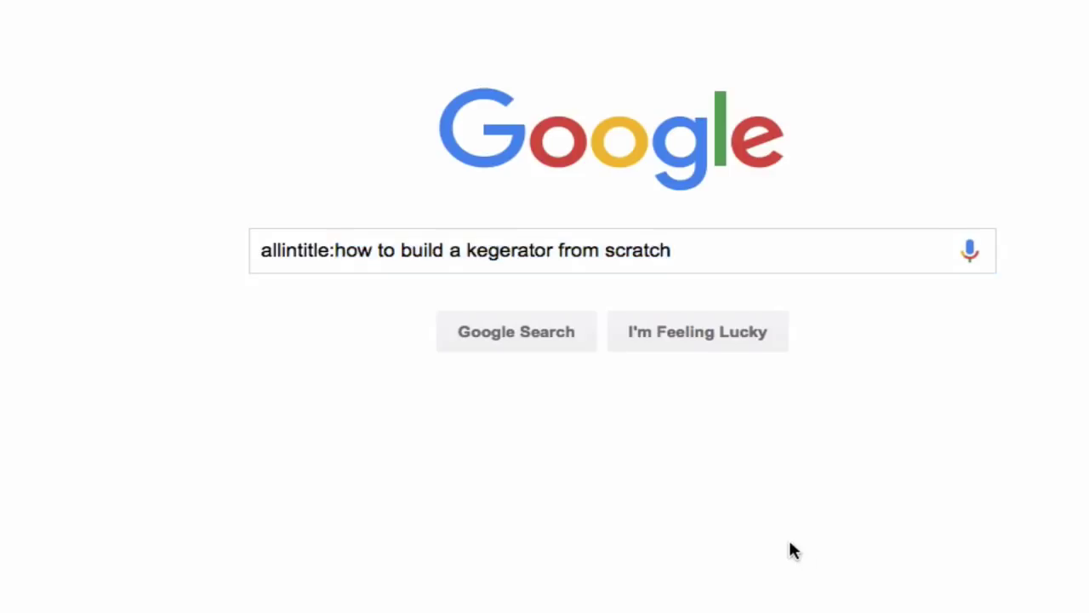
left_click(513, 336)
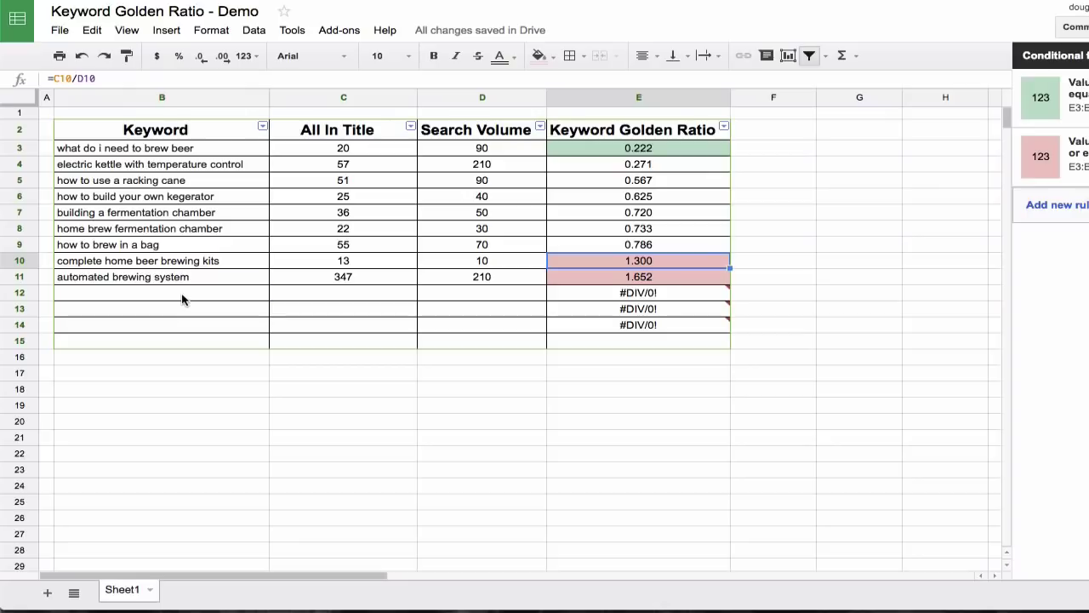
Step: Paste 'how to build a kegerator from scratch' into B12 with All In Title 4 and Search Volume 20
left_click(182, 298)
key("ctrl+v")
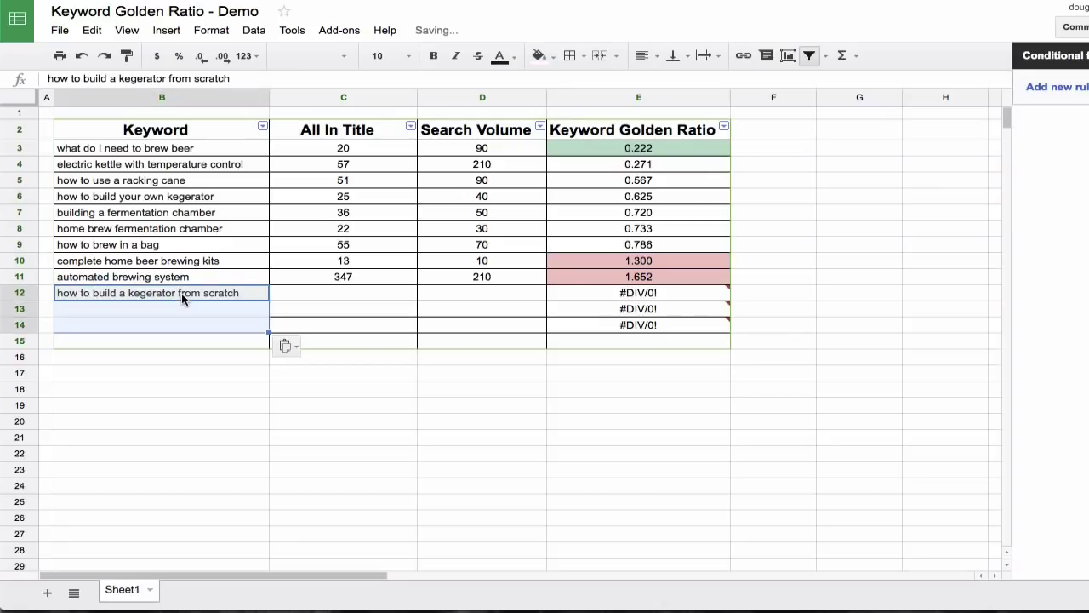
left_click(295, 297)
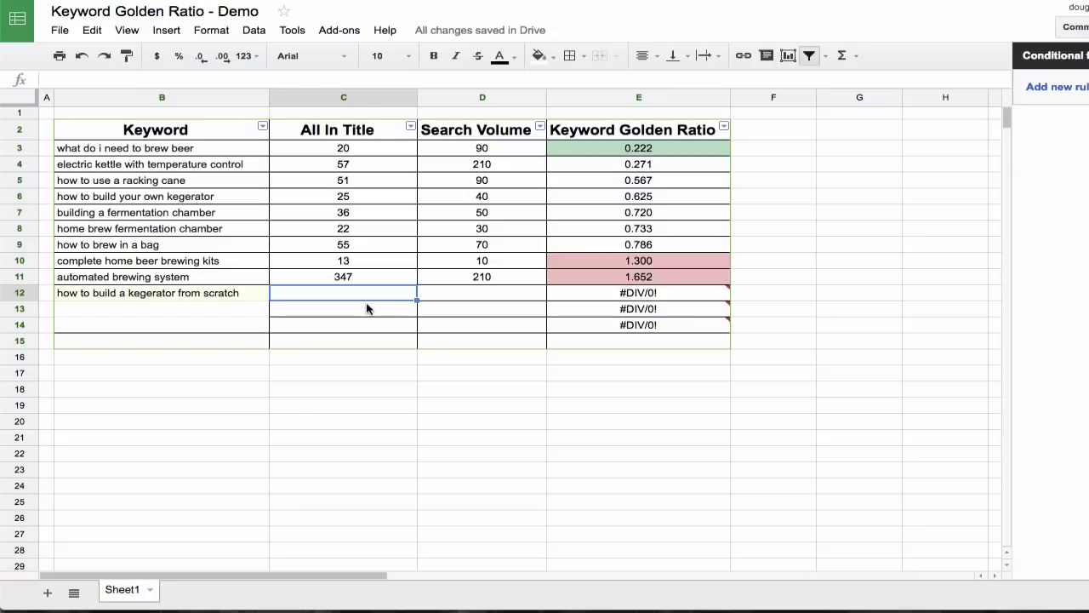
type("4")
key("Tab")
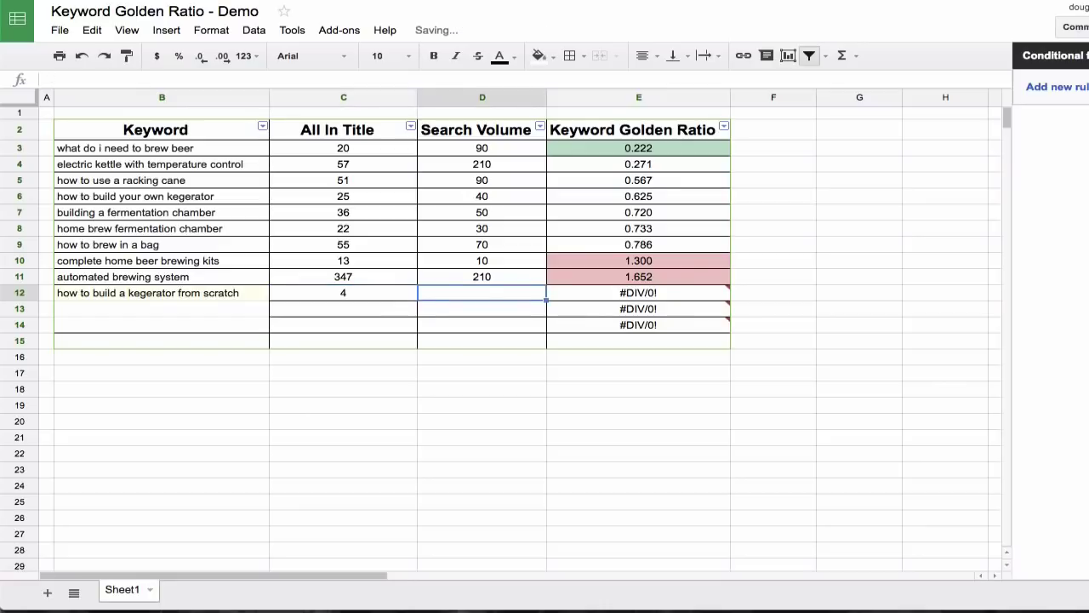
type("20")
key("Tab")
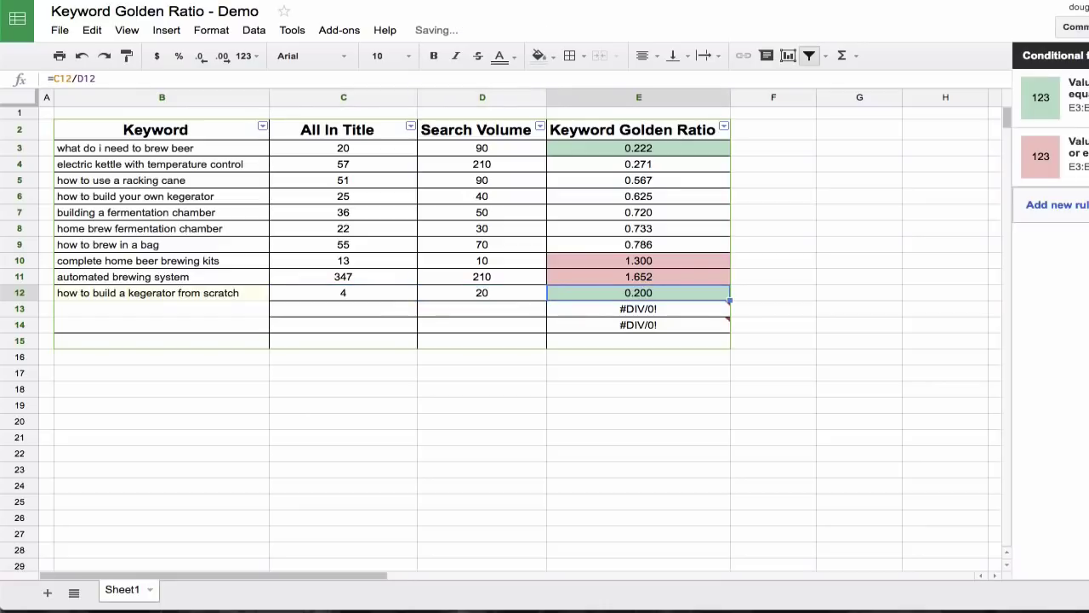